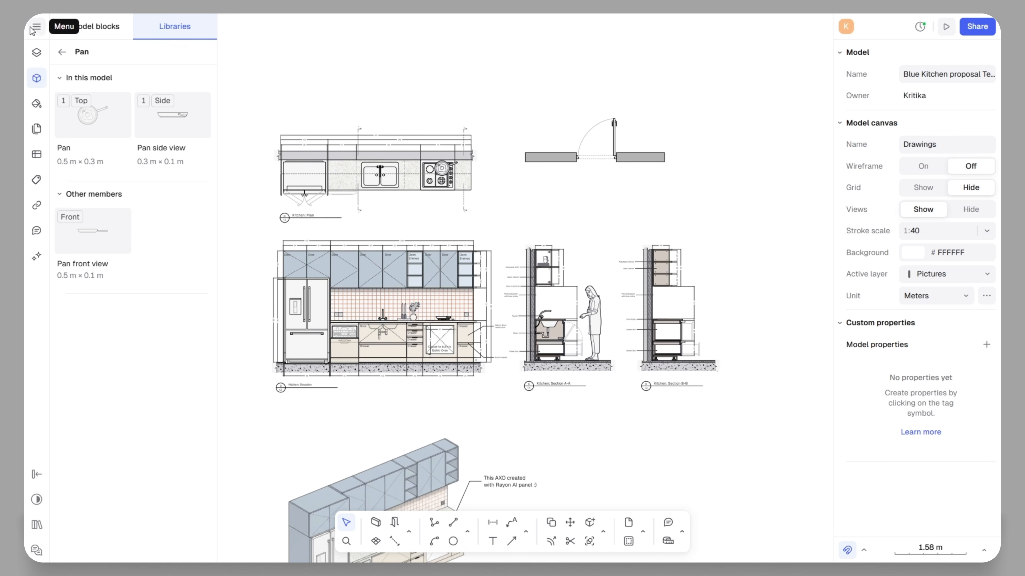
{"action": "left_click", "coordinate": [35, 27]}
{"action": "mouse_move", "coordinate": [82, 115]}
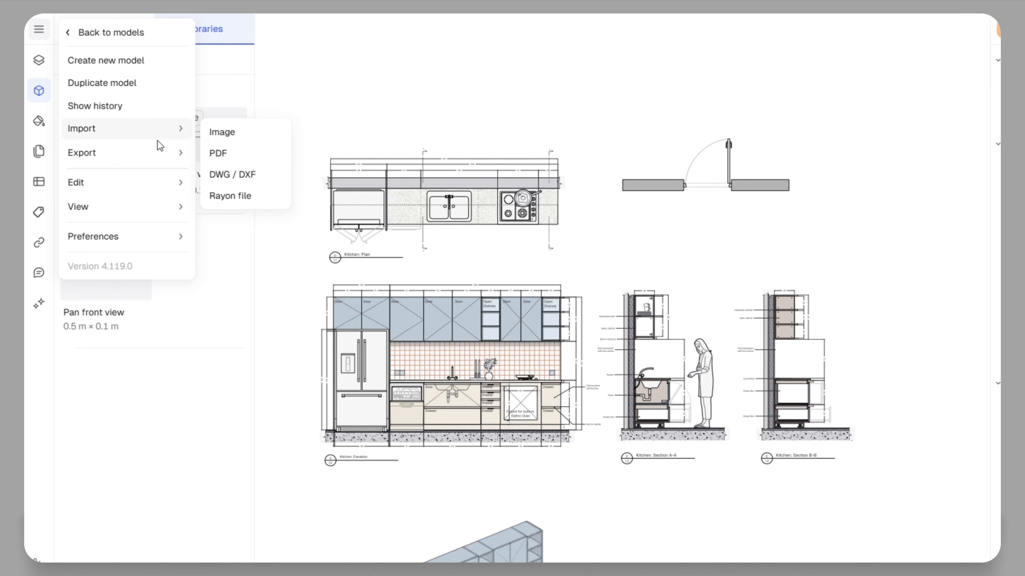
{"action": "left_click", "coordinate": [240, 135]}
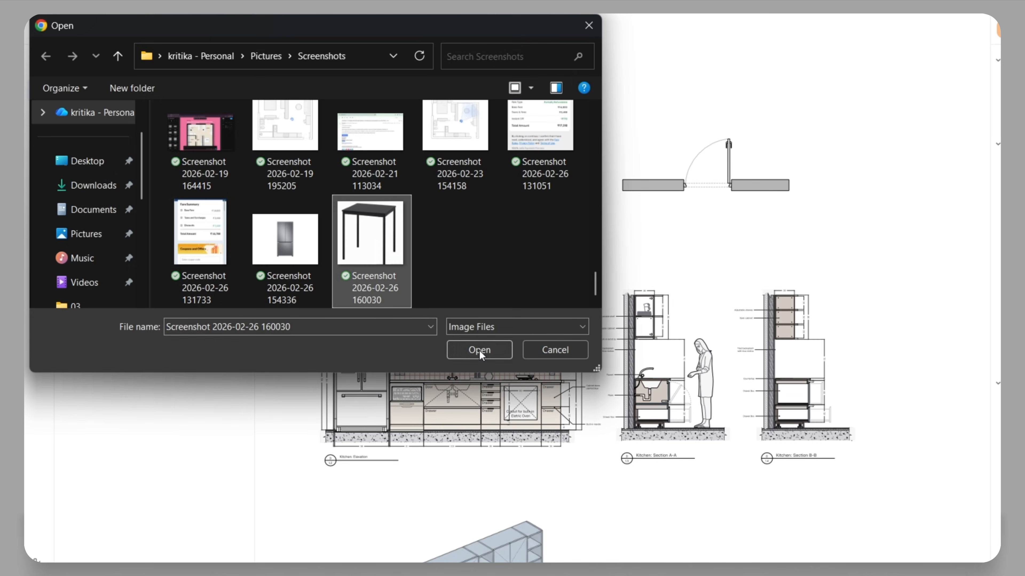
{"action": "left_click", "coordinate": [479, 349]}
{"action": "left_click_drag", "start_coordinate": [428, 284], "coordinate": [756, 201]}
{"action": "middle_click_drag", "start_coordinate": [759, 407], "coordinate": [513, 466]}
{"action": "left_click_drag", "start_coordinate": [641, 158], "coordinate": [472, 321]}
{"action": "left_click_drag", "start_coordinate": [442, 358], "coordinate": [455, 226]}
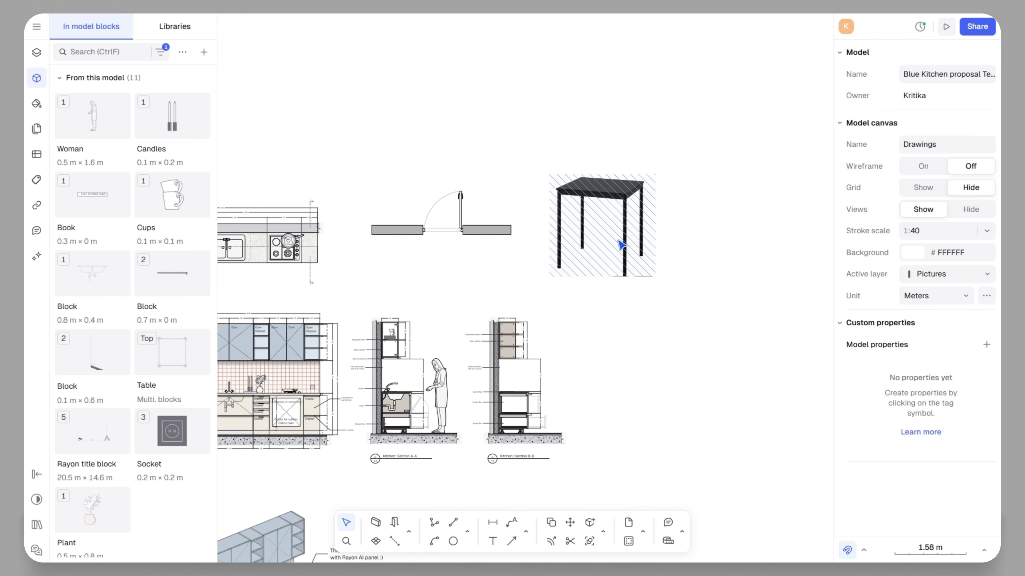
- Generate a product from the imported table image with AI
{"action": "left_click", "coordinate": [644, 227]}
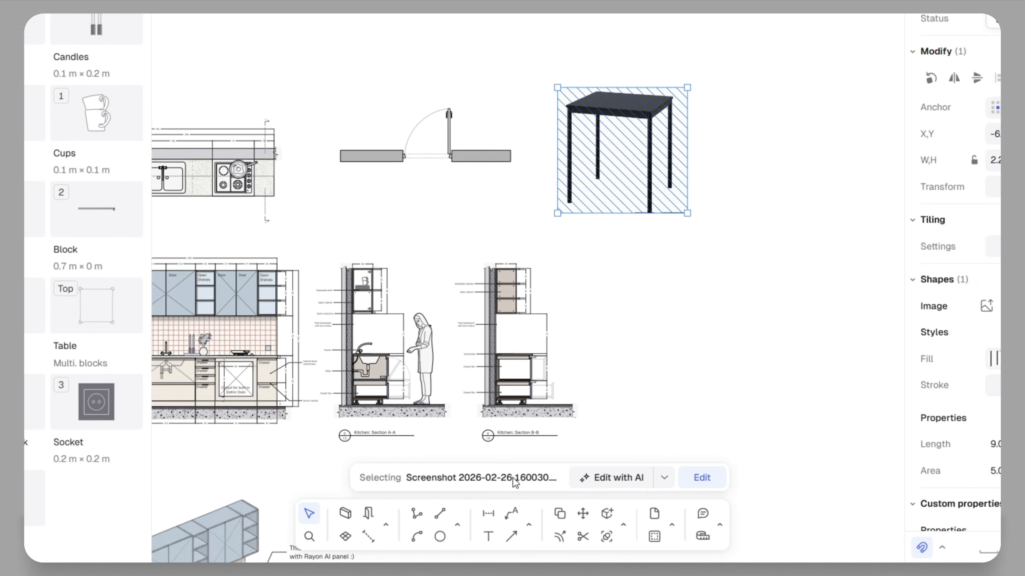
{"action": "left_click", "coordinate": [663, 477]}
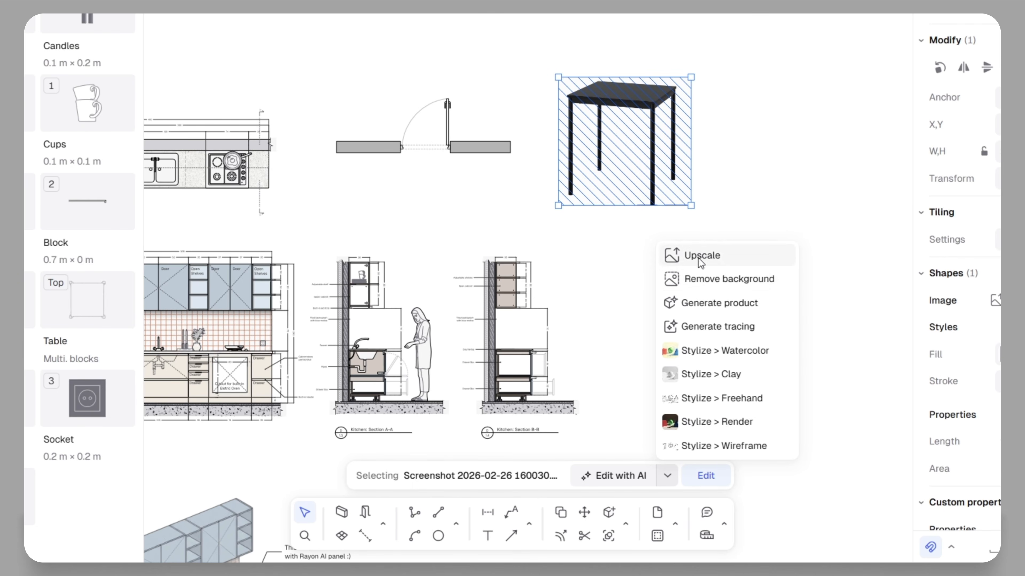
{"action": "left_click", "coordinate": [712, 304]}
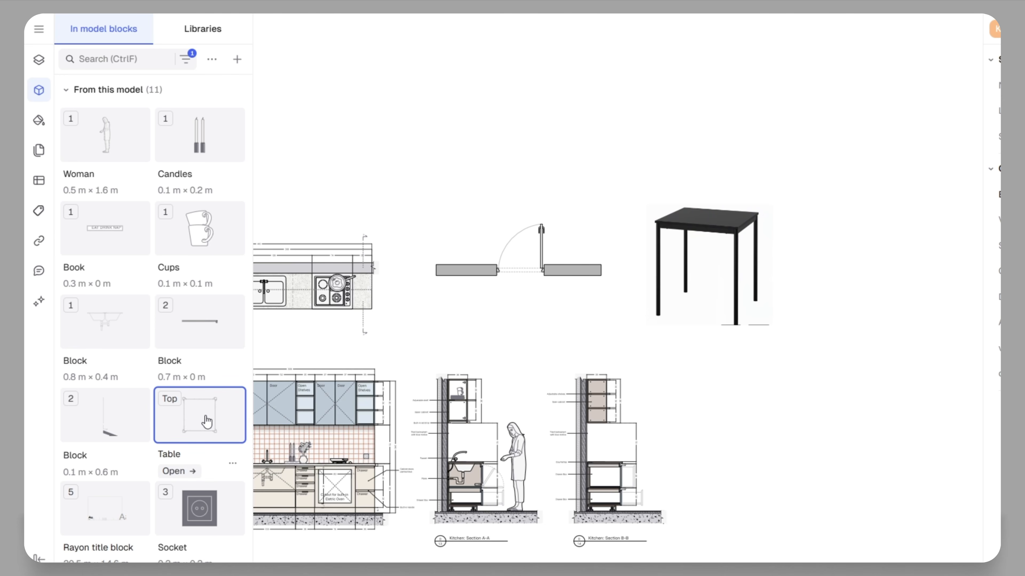
- Open the Table block's views and place its Side view in the drawing beside the table image
{"action": "left_click", "coordinate": [183, 470]}
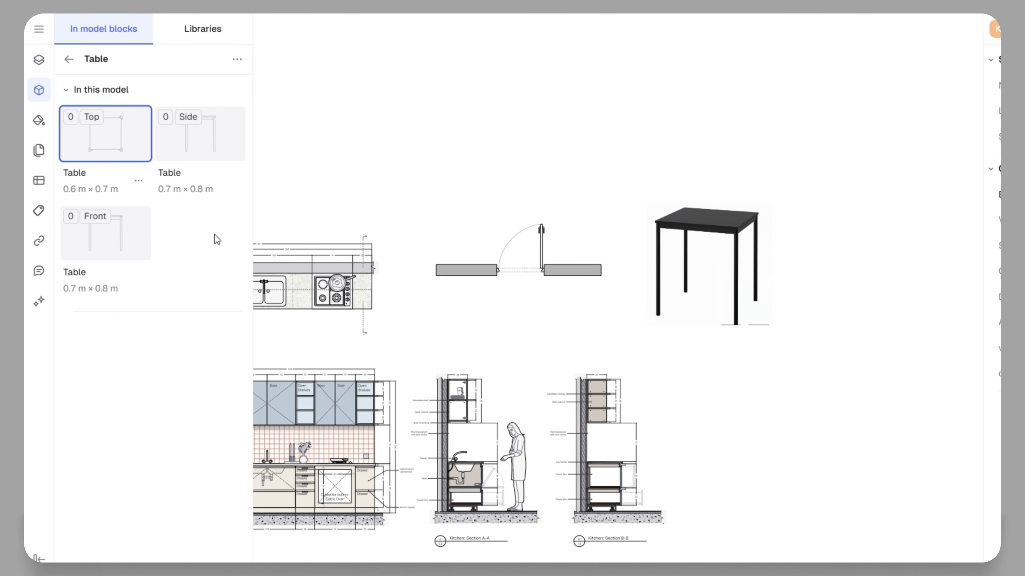
{"action": "left_click_drag", "start_coordinate": [231, 183], "coordinate": [861, 261]}
{"action": "left_click", "coordinate": [912, 311]}
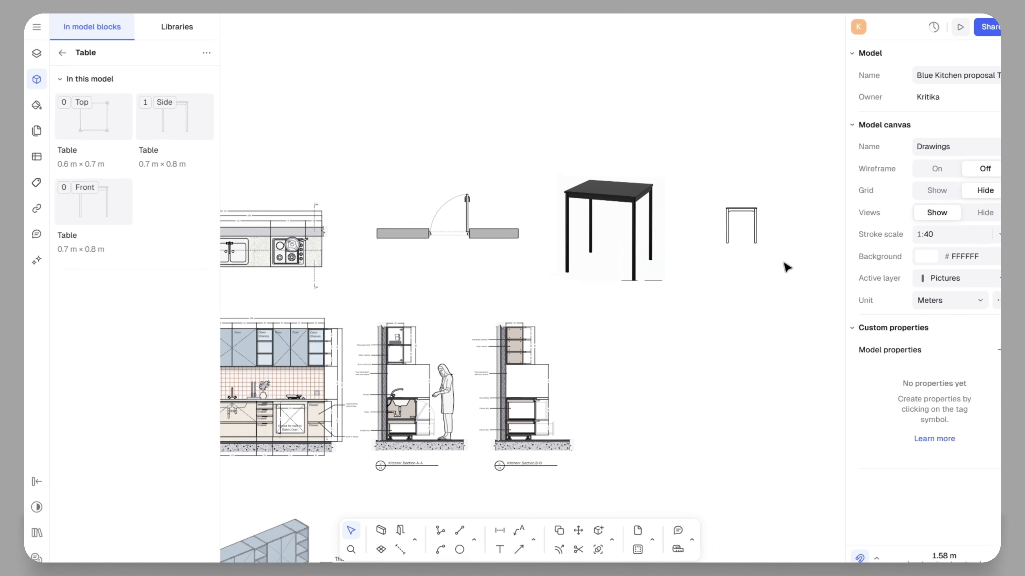
{"action": "middle_click_drag", "start_coordinate": [909, 303], "coordinate": [784, 349]}
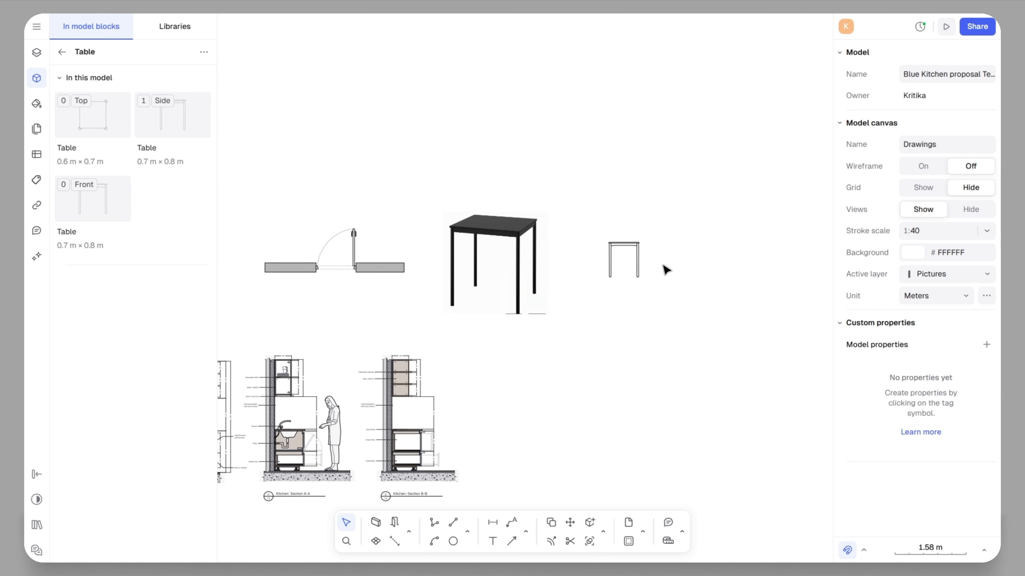
- Scale up the placed side-view table until it is roughly as tall as the table image
{"action": "left_click", "coordinate": [639, 258]}
{"action": "left_click_drag", "start_coordinate": [638, 275], "coordinate": [687, 334]}
{"action": "left_click", "coordinate": [736, 306]}
{"action": "middle_click_drag", "start_coordinate": [735, 299], "coordinate": [701, 251]}
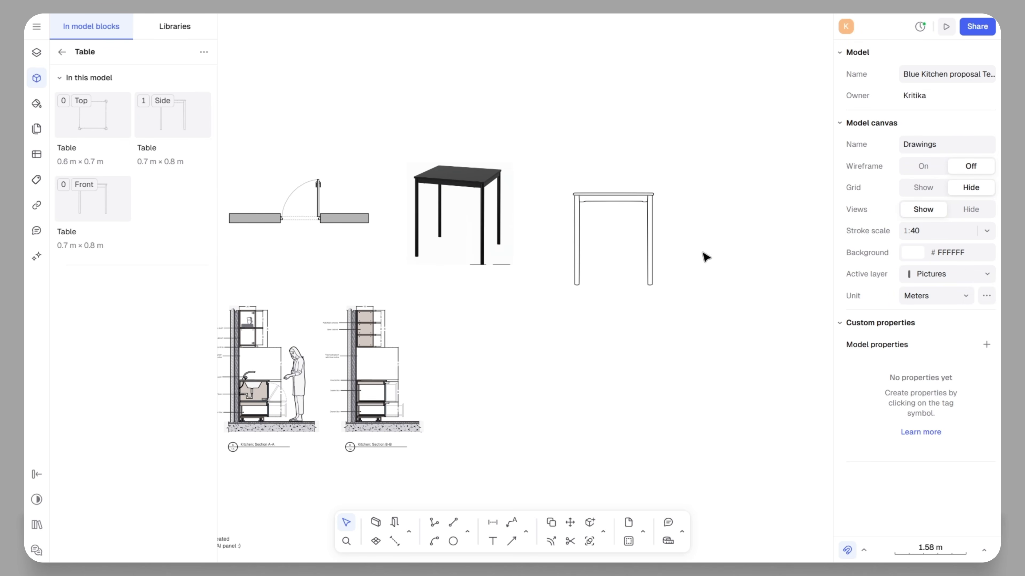
- Place the Top view of the Table block below the enlarged side view
{"action": "left_click", "coordinate": [131, 126]}
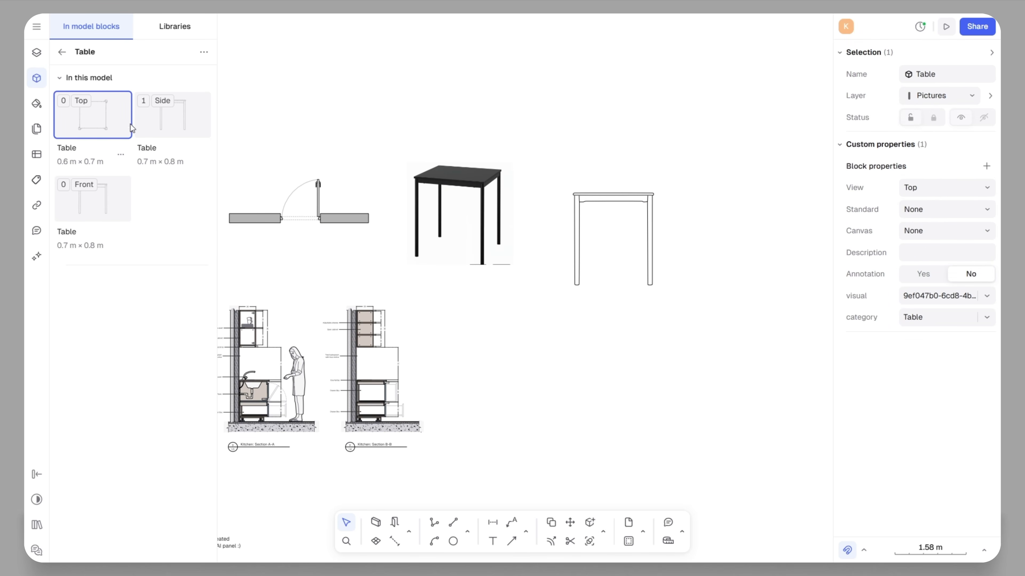
{"action": "left_click", "coordinate": [606, 335]}
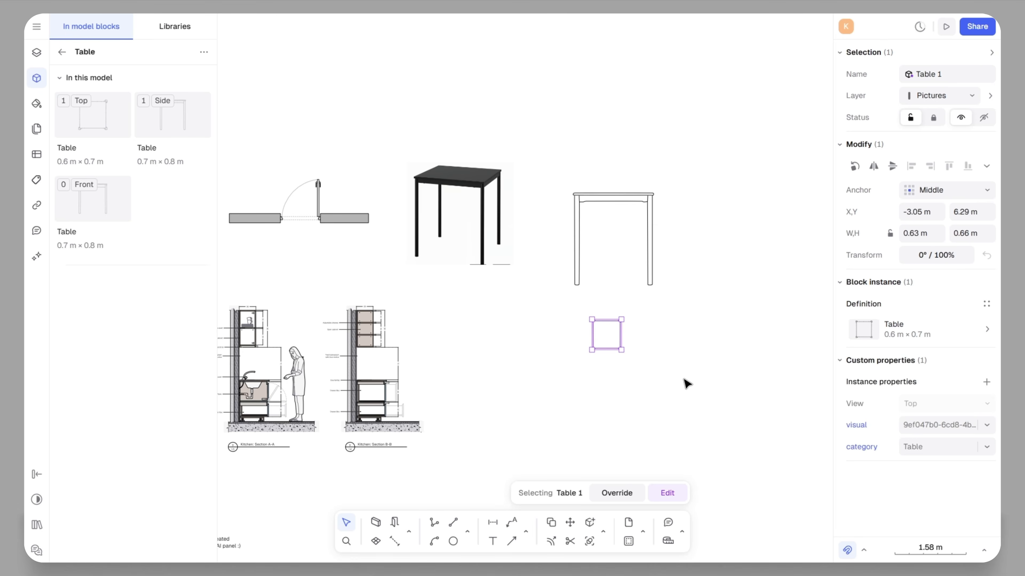
{"action": "left_click", "coordinate": [728, 391]}
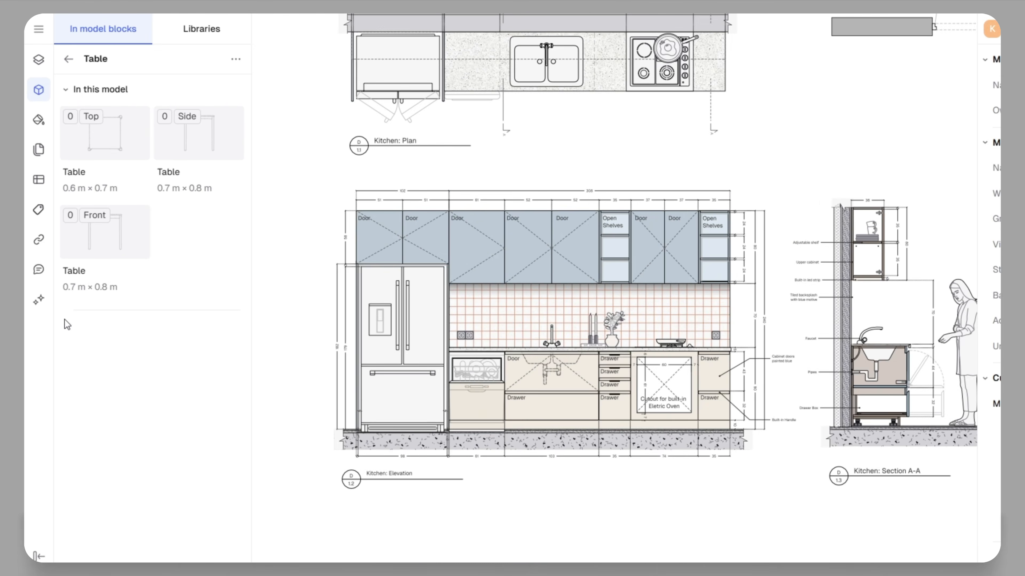
- Open Rayon AI and attach a screenshot framing the whole kitchen elevation to a new request
{"action": "left_click", "coordinate": [36, 257]}
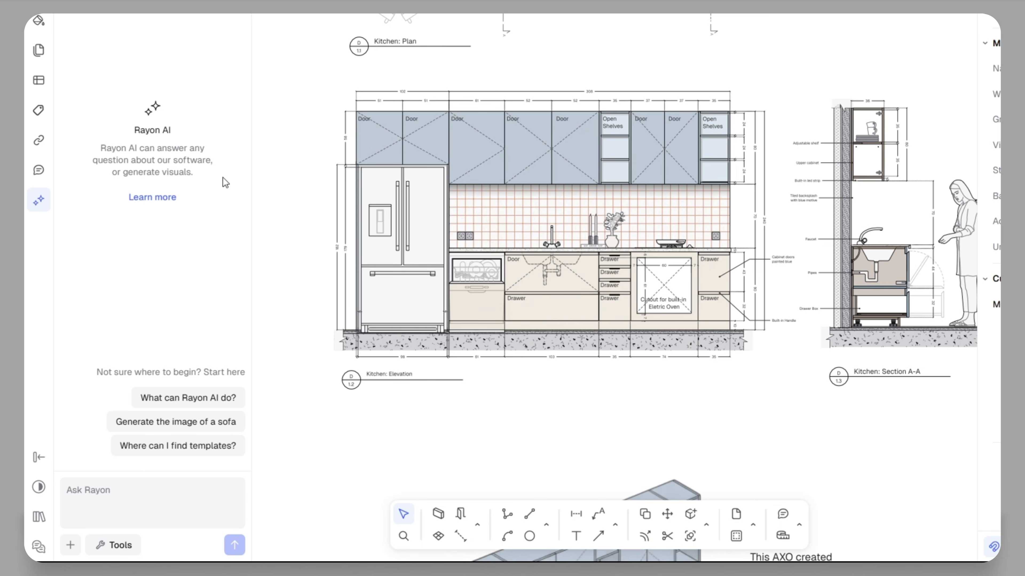
{"action": "left_click", "coordinate": [113, 547]}
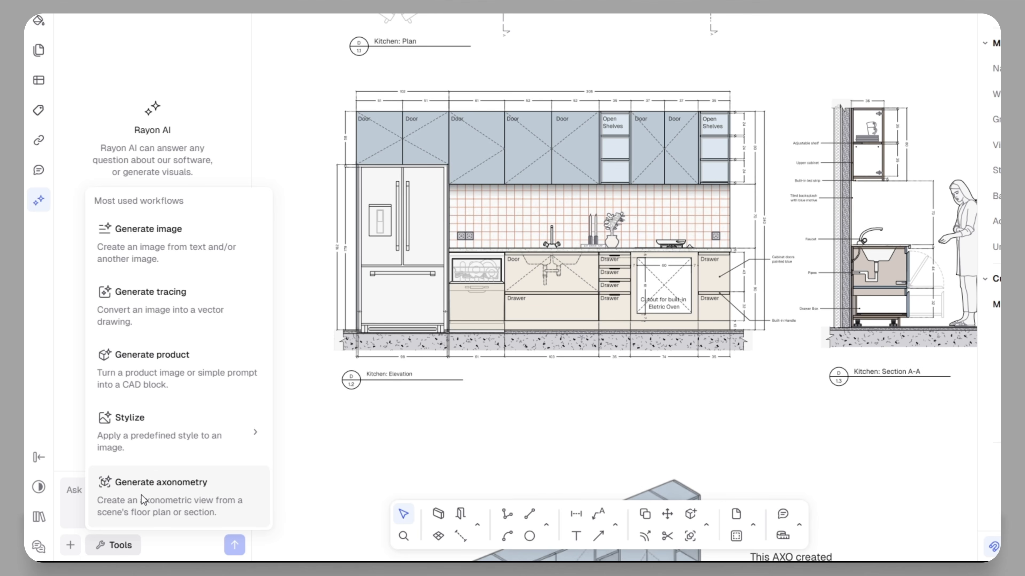
{"action": "left_click", "coordinate": [69, 543]}
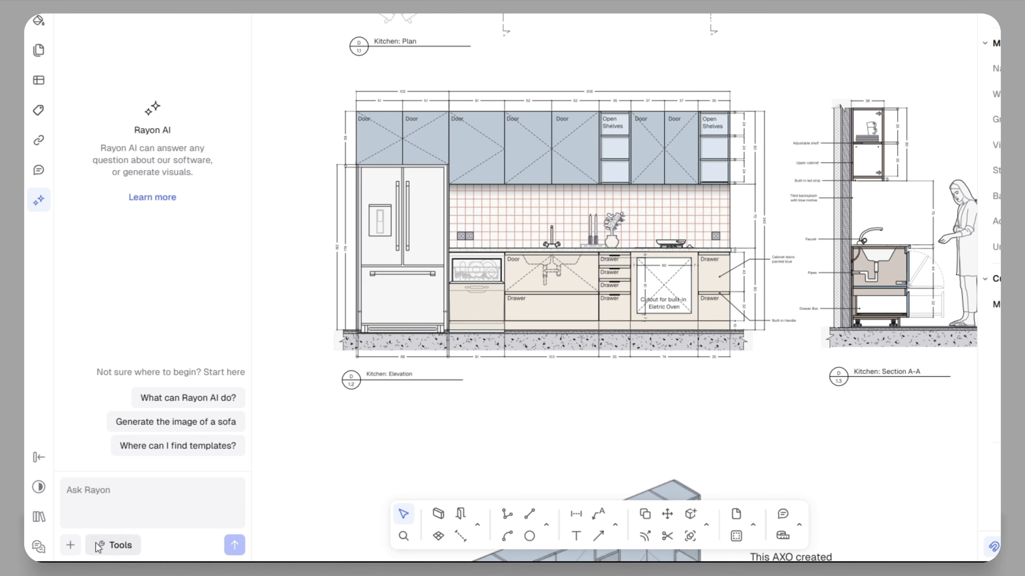
{"action": "left_click", "coordinate": [71, 545]}
{"action": "left_click", "coordinate": [123, 520]}
{"action": "left_click", "coordinate": [323, 78]}
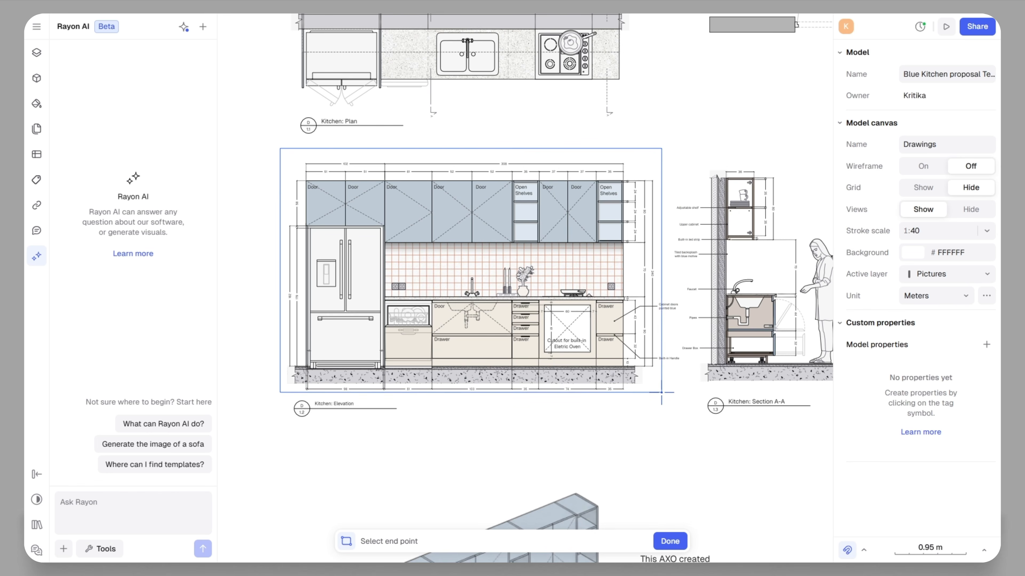
{"action": "left_click", "coordinate": [657, 401]}
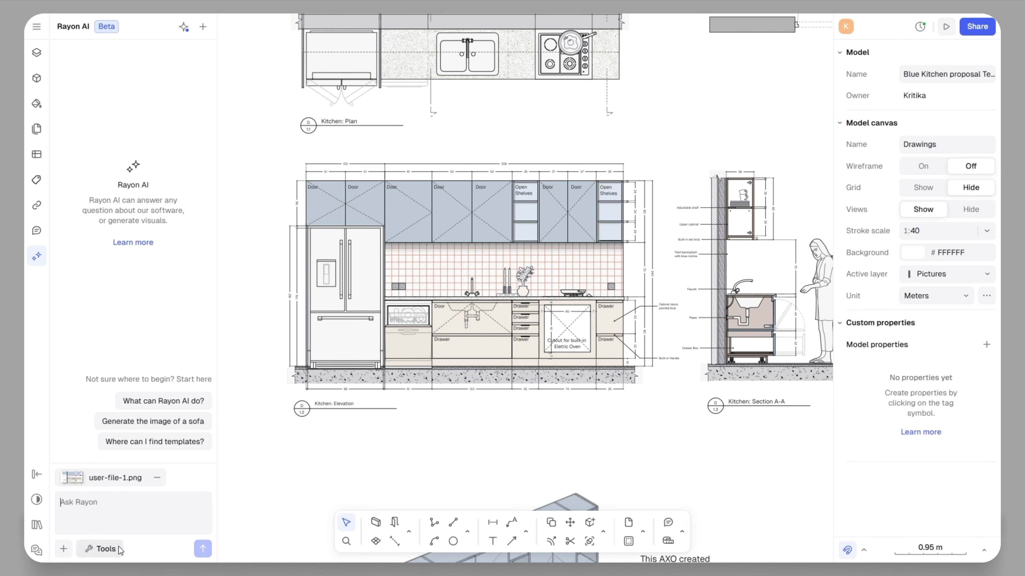
- Generate an axonometry from the attached kitchen elevation screenshot
{"action": "left_click", "coordinate": [103, 549]}
{"action": "left_click", "coordinate": [155, 495]}
{"action": "left_click", "coordinate": [202, 549]}
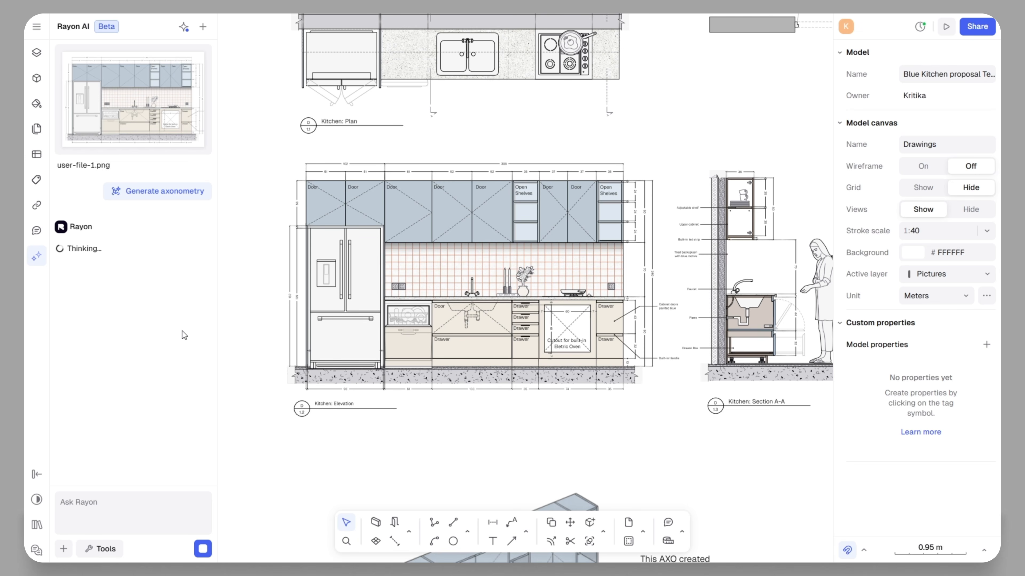
{"action": "mouse_move", "coordinate": [183, 330]}
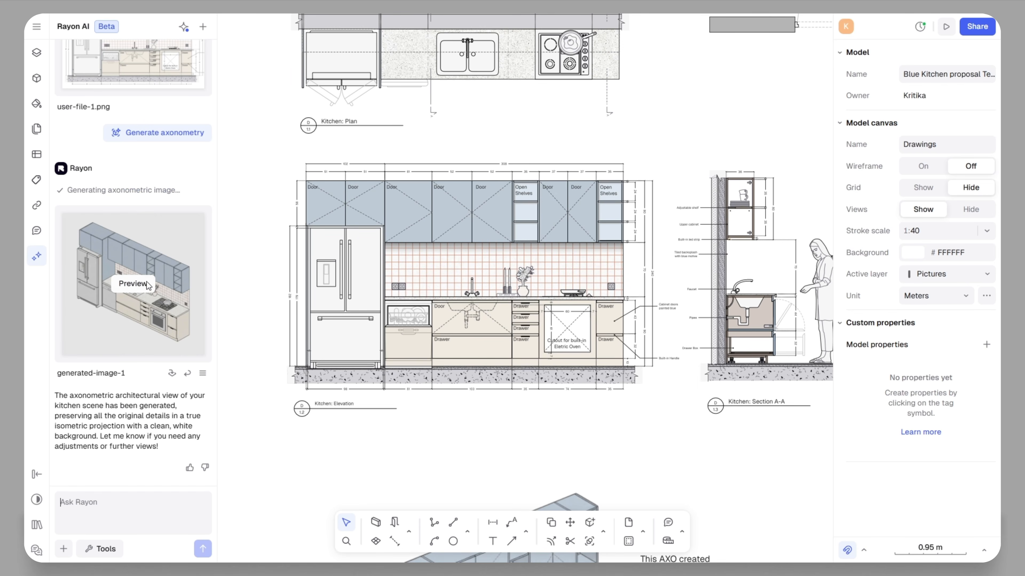
- Preview the generated axonometric image, insert it into the drawing and move it to the empty area beside the refrigerator end of the elevation
{"action": "left_click", "coordinate": [133, 283]}
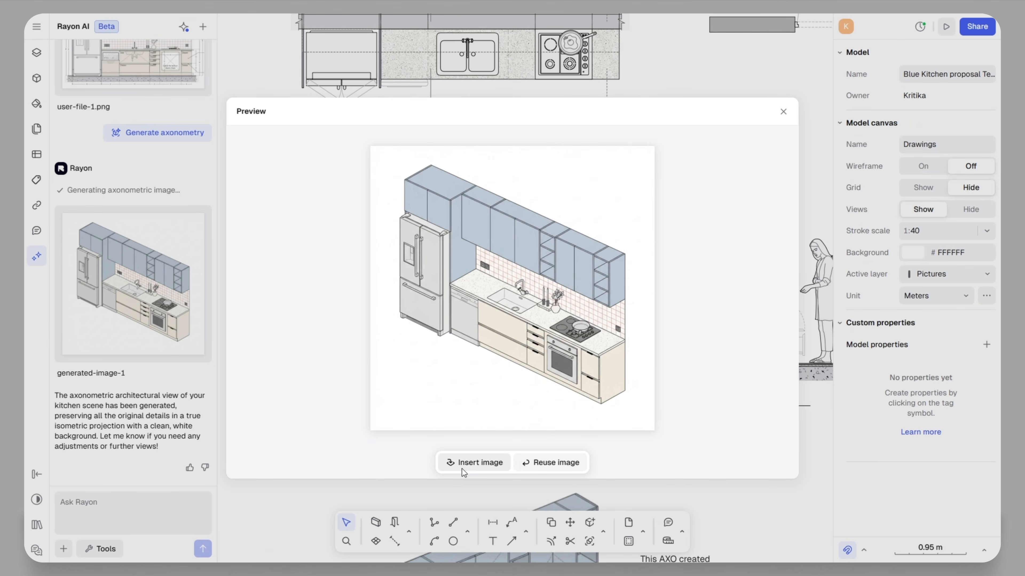
{"action": "left_click", "coordinate": [468, 464]}
{"action": "middle_click_drag", "start_coordinate": [496, 331], "coordinate": [665, 311]}
{"action": "mouse_move", "coordinate": [677, 290]}
{"action": "left_mouse_down"}
{"action": "mouse_move", "coordinate": [242, 295]}
{"action": "mouse_move", "coordinate": [307, 291]}
{"action": "left_mouse_up"}
{"action": "middle_click_drag", "start_coordinate": [397, 296], "coordinate": [627, 257]}
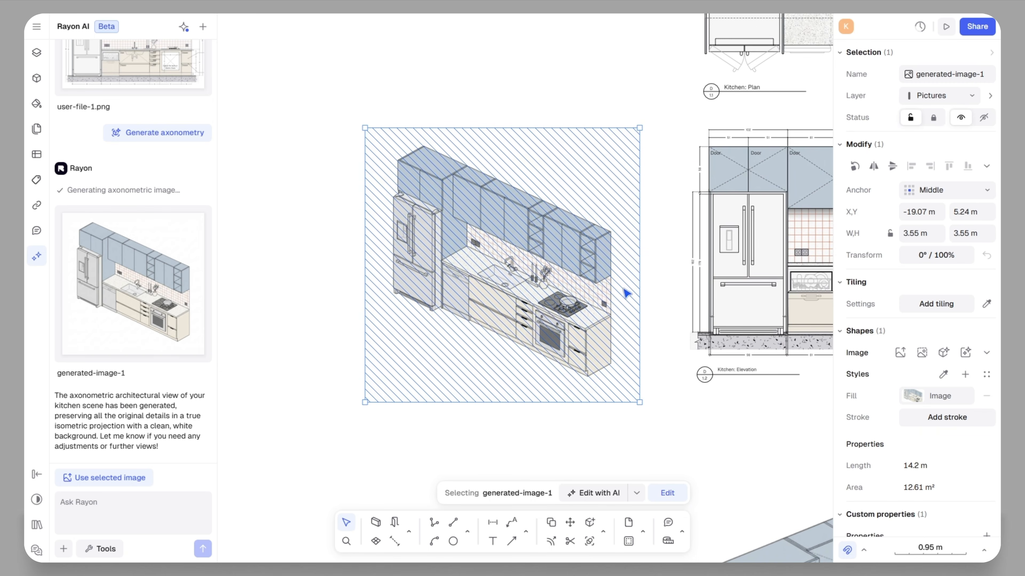
{"action": "left_click", "coordinate": [555, 430]}
{"action": "middle_click_drag", "start_coordinate": [556, 423], "coordinate": [478, 388]}
{"action": "middle_click_drag", "start_coordinate": [616, 324], "coordinate": [571, 316]}
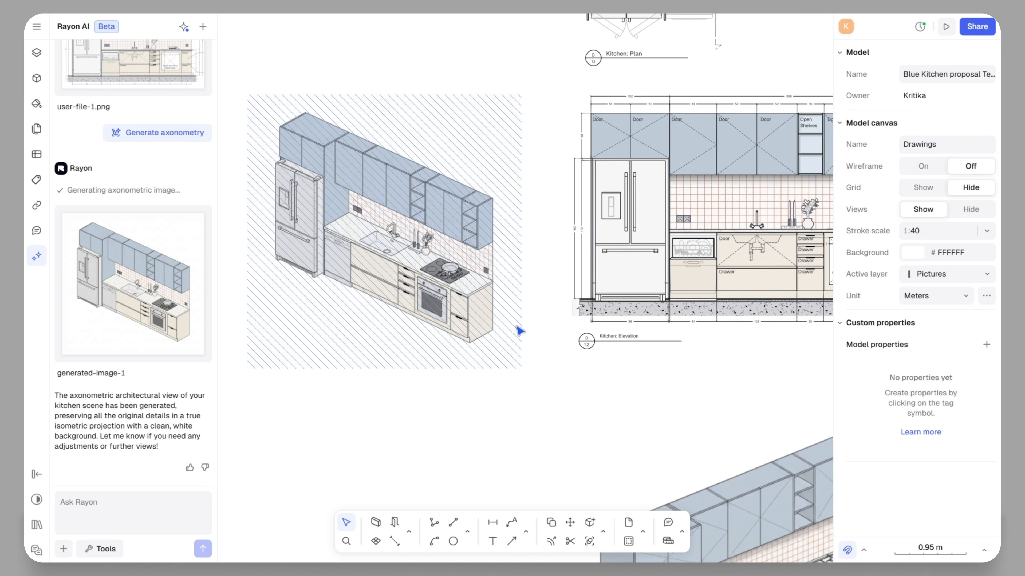
- Add a leader pointing to the upper cabinets of the axonometric image, with the text "Axonometric view"
{"action": "mouse_move", "coordinate": [727, 405]}
{"action": "middle_mouse_down"}
{"action": "mouse_move", "coordinate": [606, 416]}
{"action": "mouse_move", "coordinate": [779, 396]}
{"action": "middle_mouse_up"}
{"action": "key", "text": "shift+l"}
{"action": "left_click", "coordinate": [501, 181]}
{"action": "left_click", "coordinate": [523, 153]}
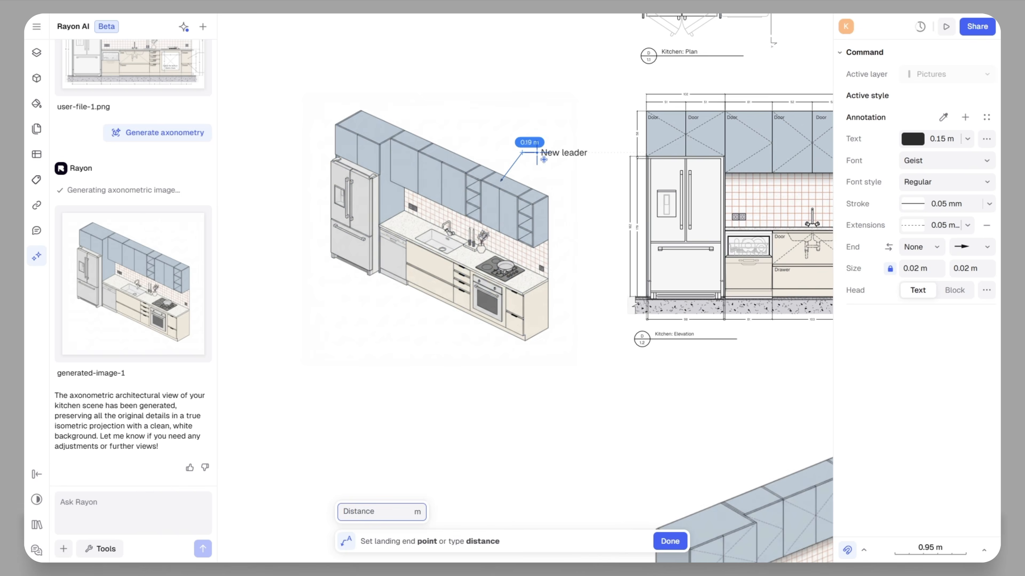
{"action": "left_click", "coordinate": [537, 153]}
{"action": "type", "text": "Axonometric view"}
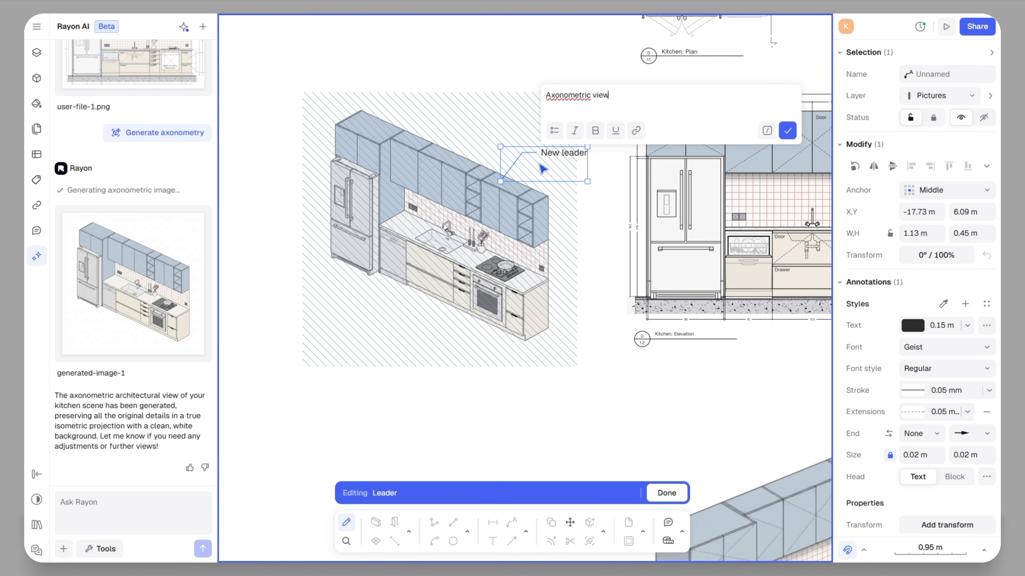
{"action": "left_click", "coordinate": [783, 133]}
- Upscale the axonometric kitchen image with AI and accept the edited image
{"action": "left_click", "coordinate": [519, 250]}
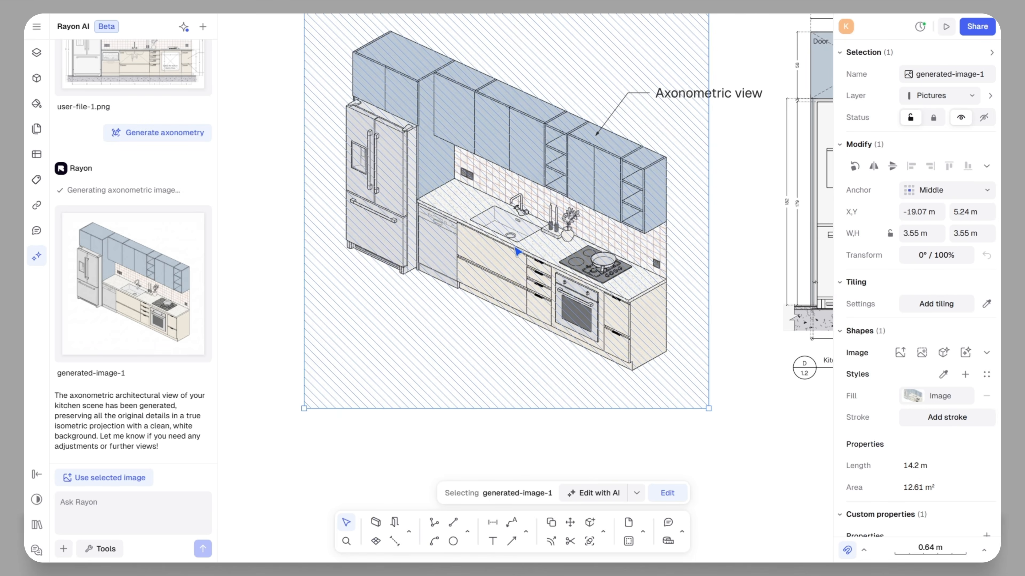
{"action": "left_click", "coordinate": [637, 493]}
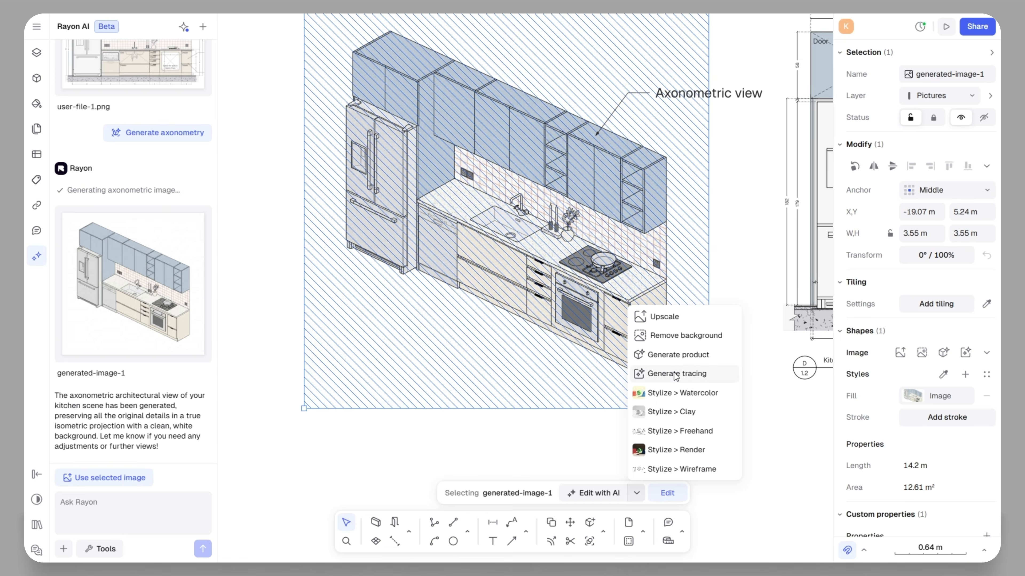
{"action": "left_click", "coordinate": [667, 318]}
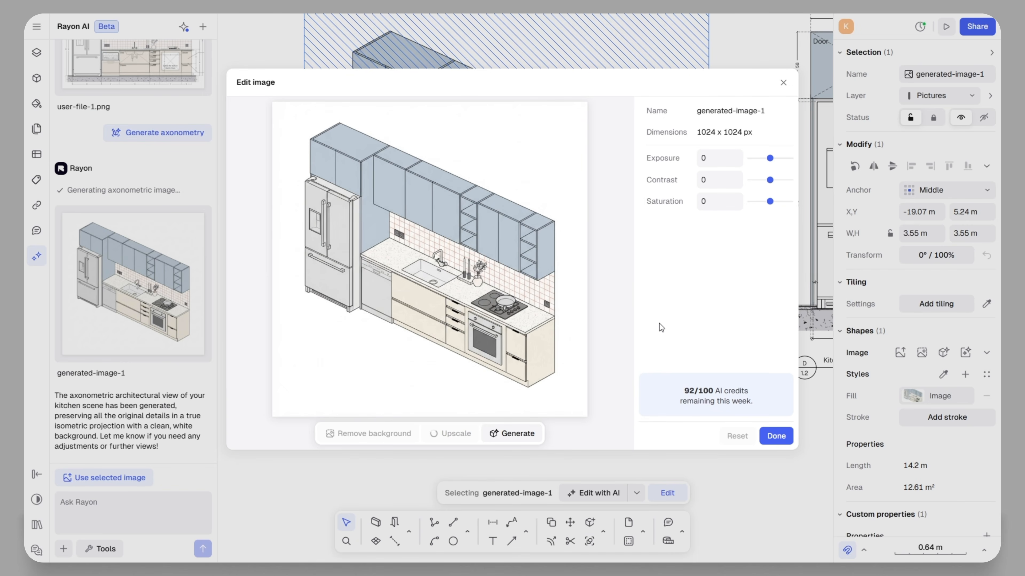
{"action": "left_click", "coordinate": [770, 436]}
{"action": "scroll", "coordinate": [590, 434], "scroll_direction": "down", "scroll_amount": 5}
{"action": "left_click", "coordinate": [659, 437]}
{"action": "middle_click_drag", "start_coordinate": [659, 438], "coordinate": [607, 416]}
- Remove the background of the axonometric kitchen image and accept the edit
{"action": "left_click", "coordinate": [531, 319]}
{"action": "left_click", "coordinate": [636, 493]}
{"action": "left_click", "coordinate": [677, 337]}
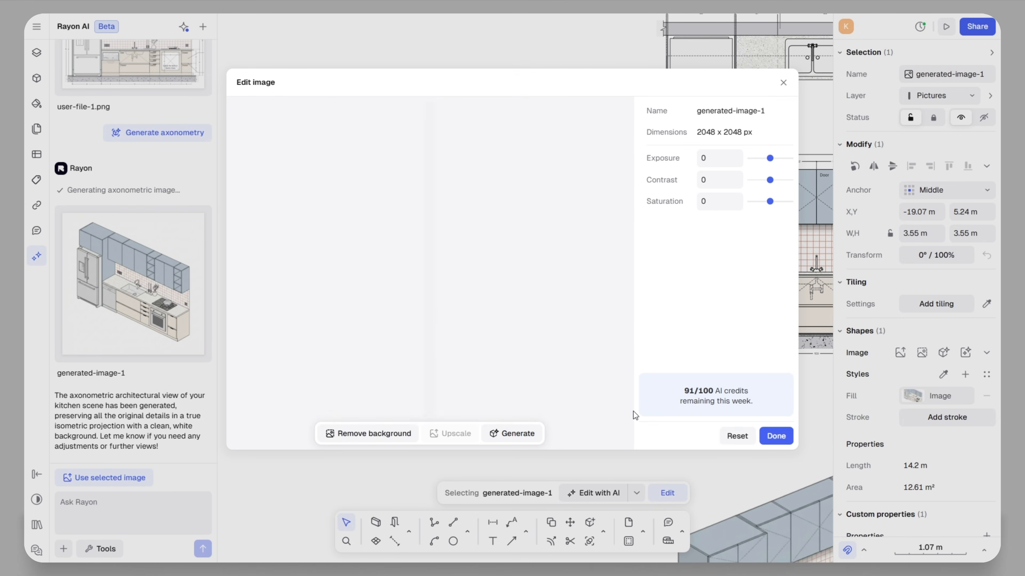
{"action": "left_click", "coordinate": [772, 436]}
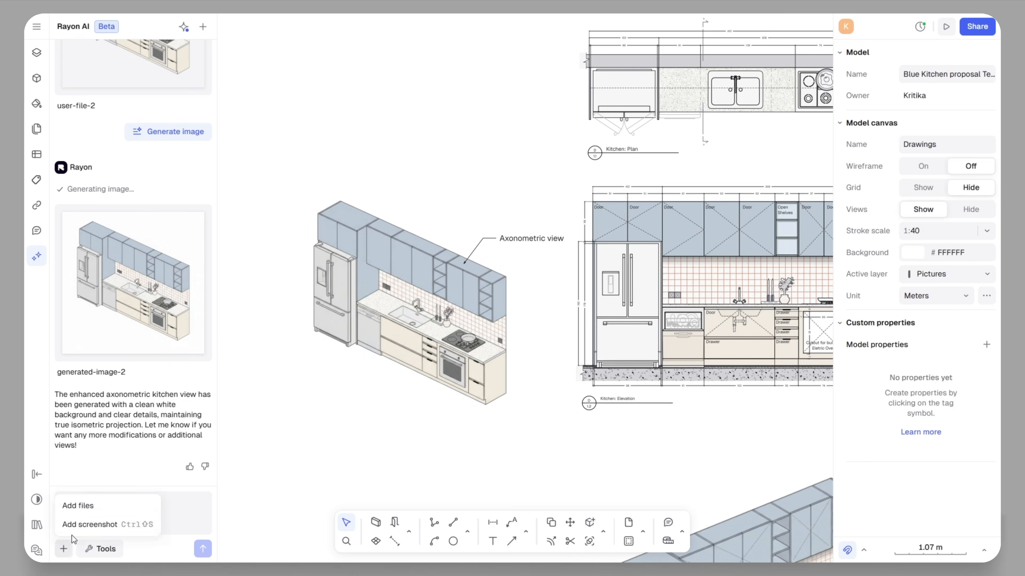
- Attach a screenshot framing the axonometric kitchen image to a new Rayon AI request
{"action": "left_click", "coordinate": [101, 525]}
{"action": "left_click", "coordinate": [309, 193]}
{"action": "left_click", "coordinate": [521, 428]}
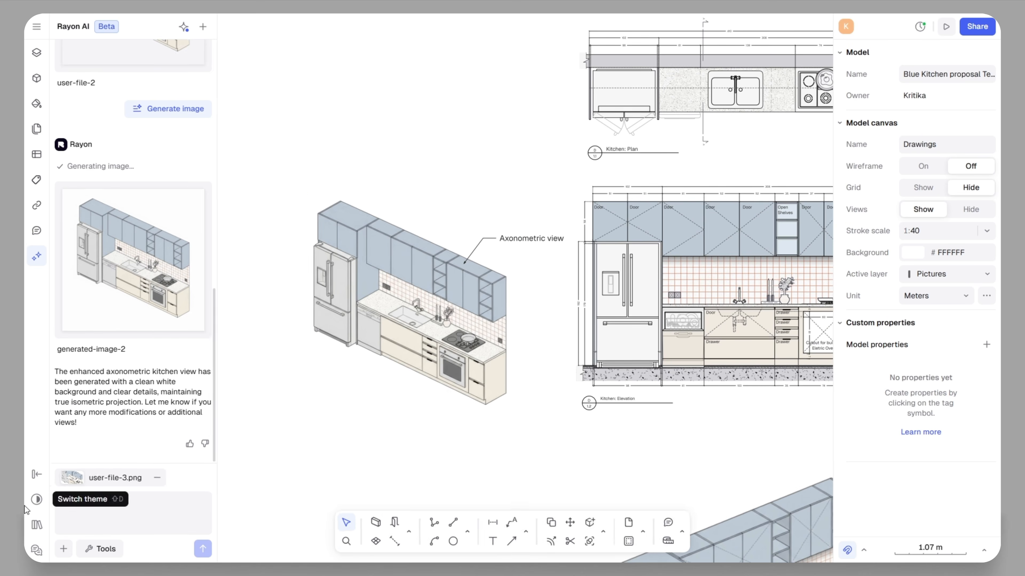
- Submit the prompt "create a realistic render of this kitchen" and preview the generated image
{"action": "type", "text": "create a realistic render of this ki"}
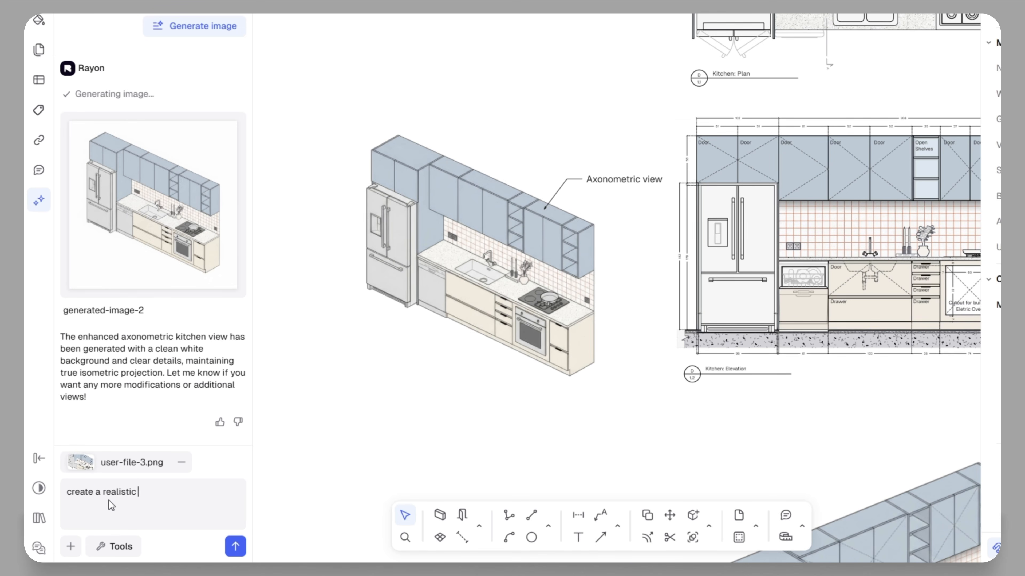
{"action": "type", "text": "tchen"}
{"action": "left_click", "coordinate": [235, 546]}
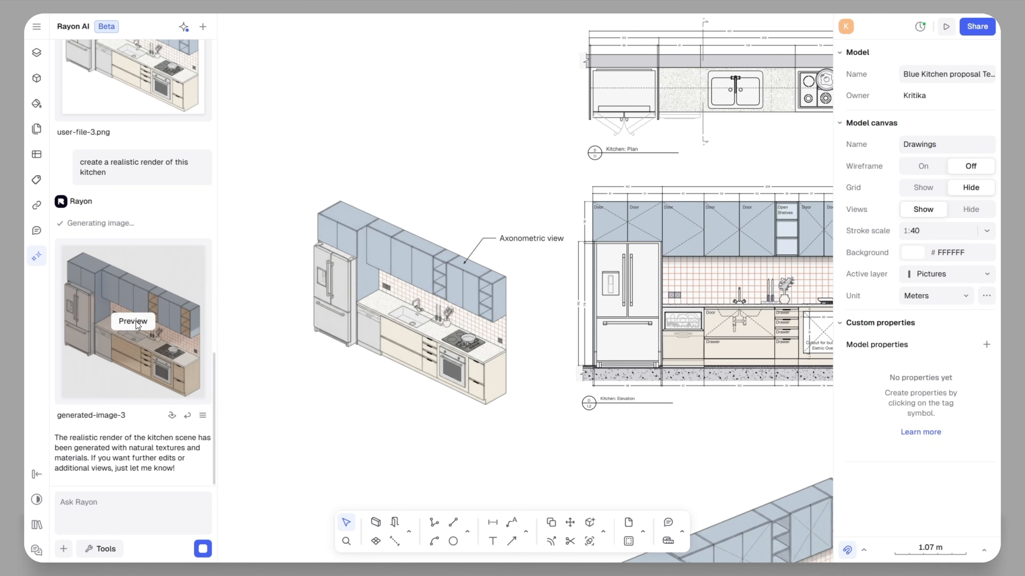
{"action": "left_click", "coordinate": [158, 282]}
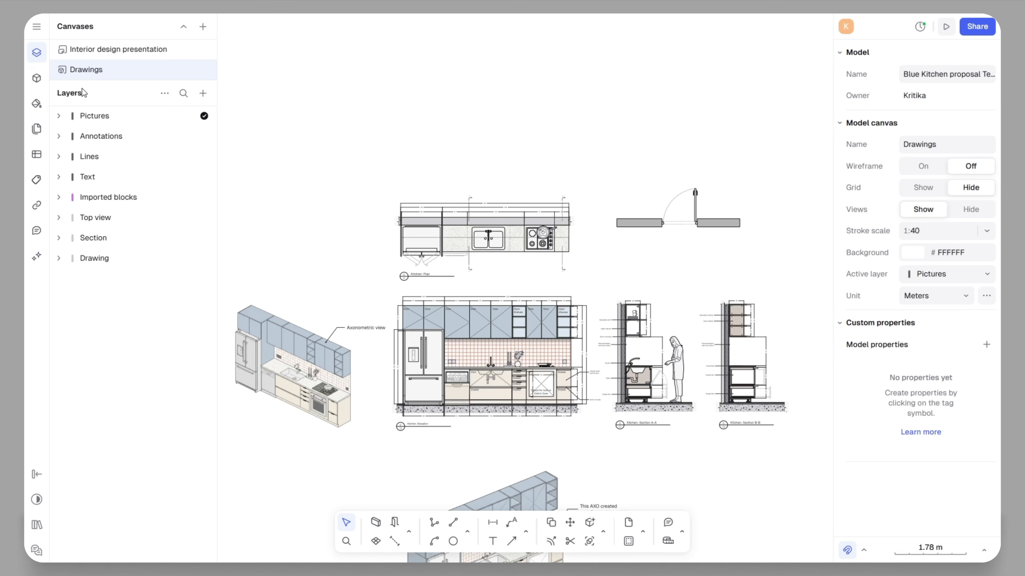
- Open the Interior design presentation canvas and show the list of its pages
{"action": "left_click", "coordinate": [232, 28]}
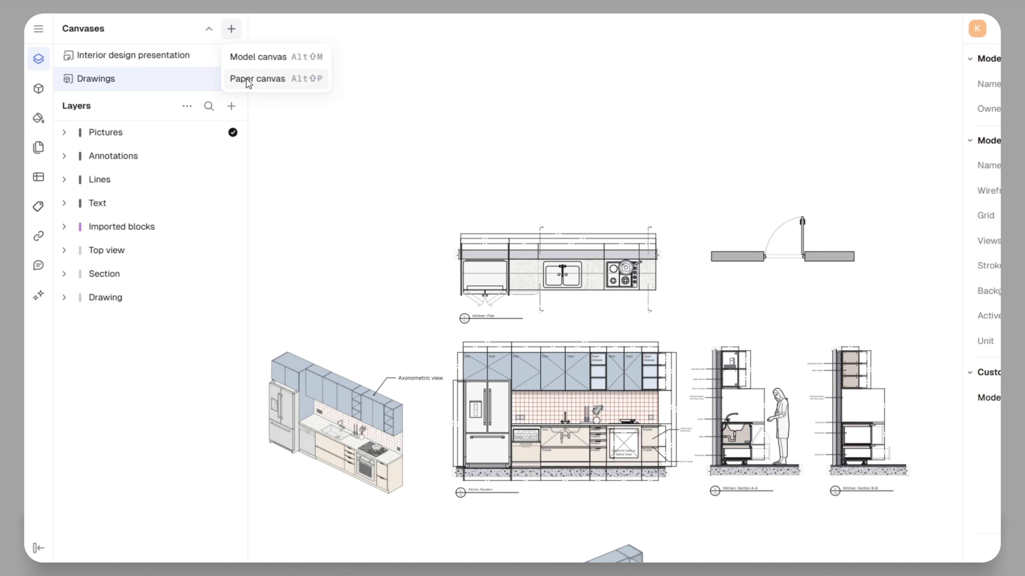
{"action": "left_click", "coordinate": [164, 58]}
{"action": "left_click", "coordinate": [164, 56]}
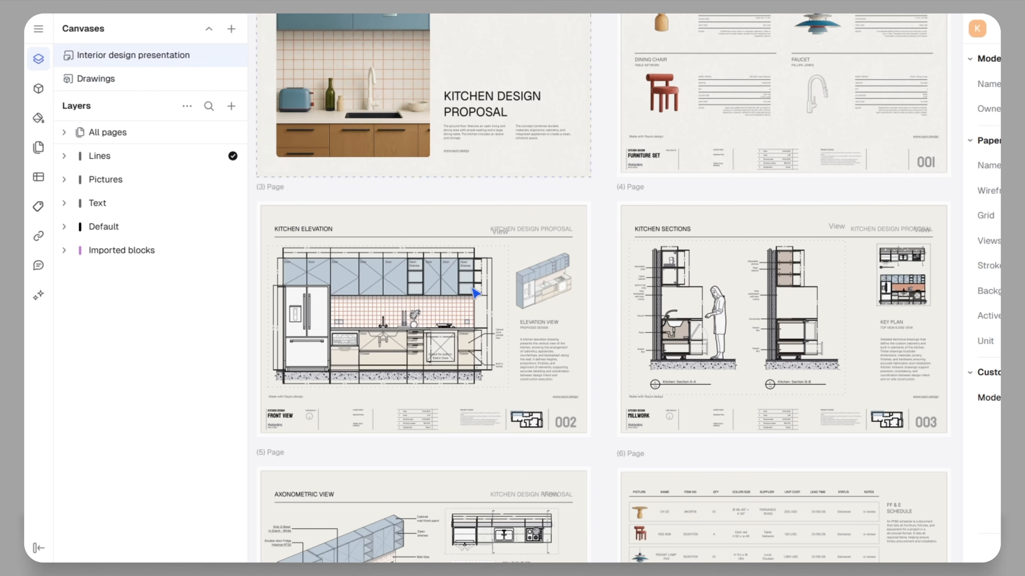
{"action": "left_click", "coordinate": [38, 148]}
{"action": "scroll", "coordinate": [186, 314], "scroll_direction": "down", "scroll_amount": 5}
{"action": "scroll", "coordinate": [185, 314], "scroll_direction": "up", "scroll_amount": 5}
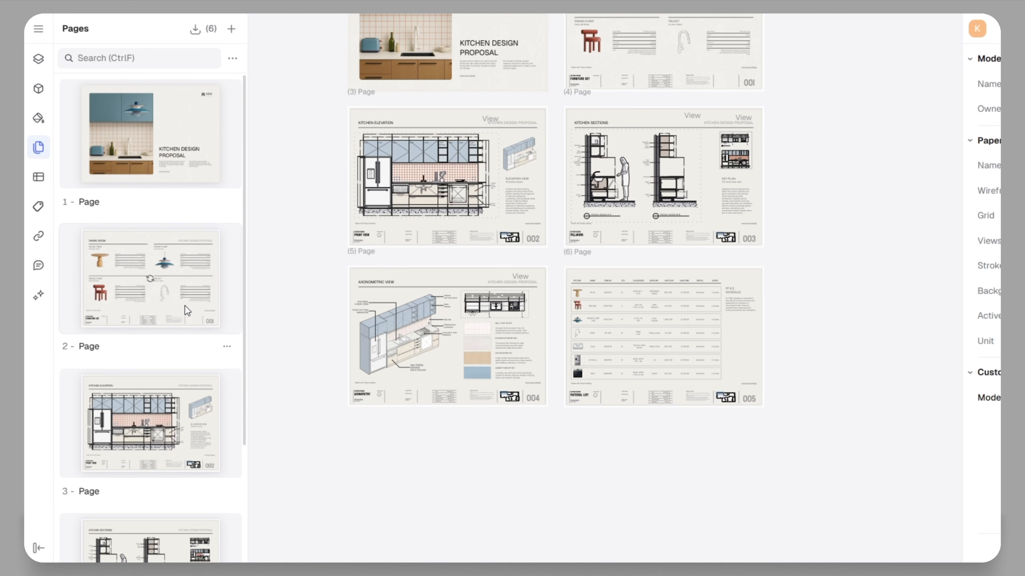
- Add a new blank page and place it directly below the material list page 005
{"action": "left_click", "coordinate": [232, 36]}
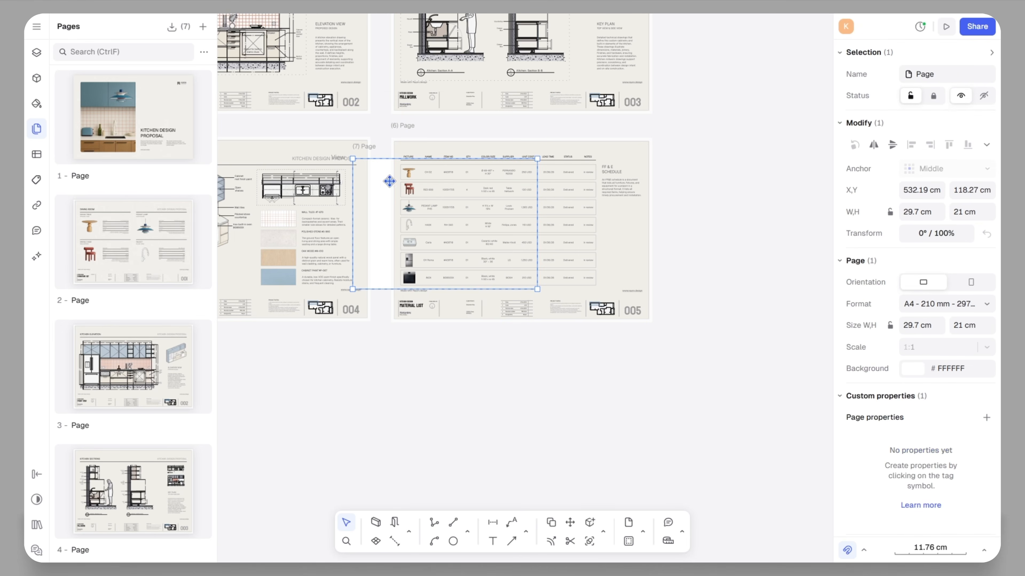
{"action": "left_click", "coordinate": [419, 340]}
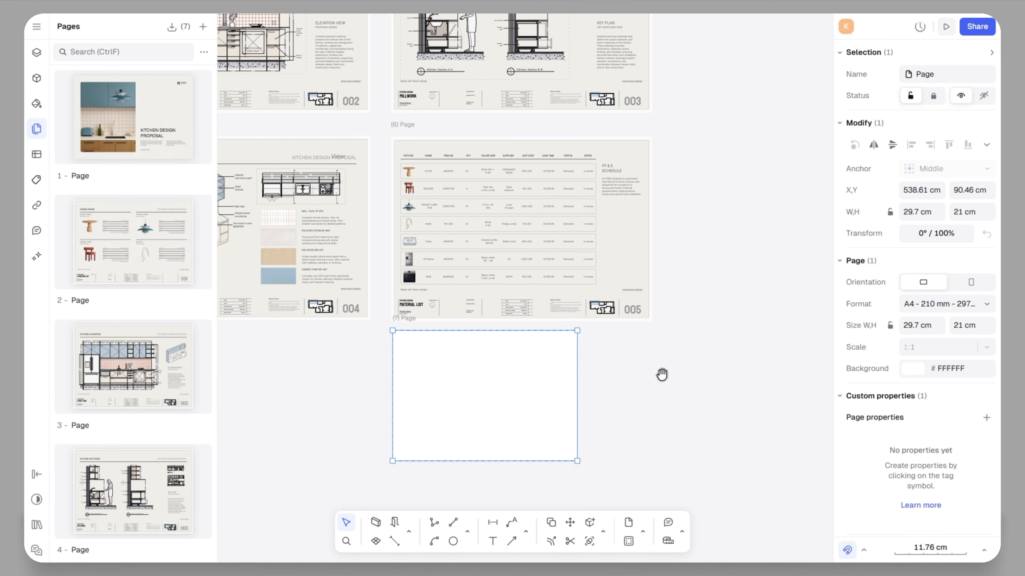
{"action": "middle_click_drag", "start_coordinate": [680, 386], "coordinate": [633, 350]}
{"action": "left_click", "coordinate": [653, 335]}
{"action": "left_click", "coordinate": [355, 92]}
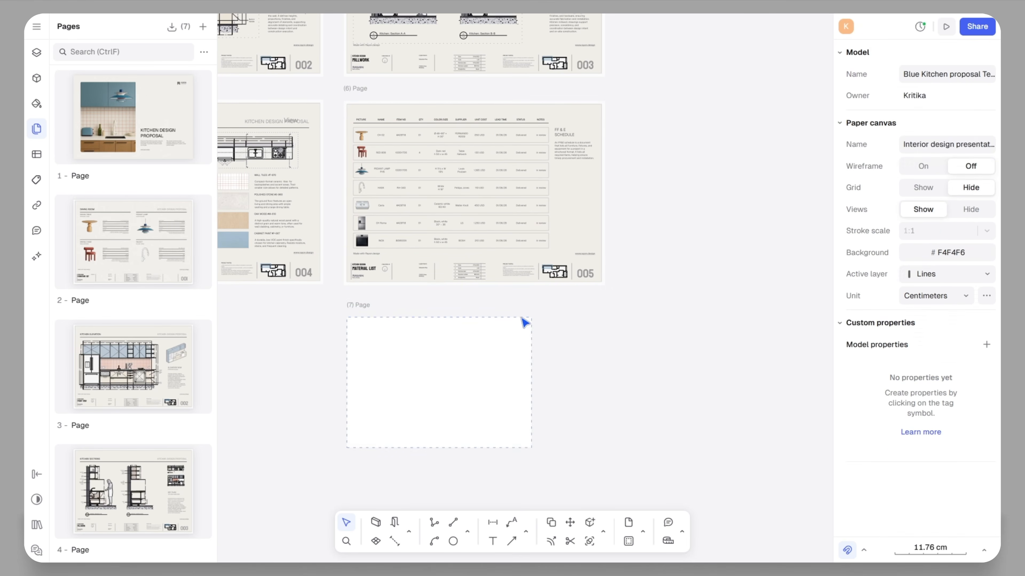
- Change the format of the new blank page to A3
{"action": "left_click", "coordinate": [524, 323]}
{"action": "left_click", "coordinate": [987, 305]}
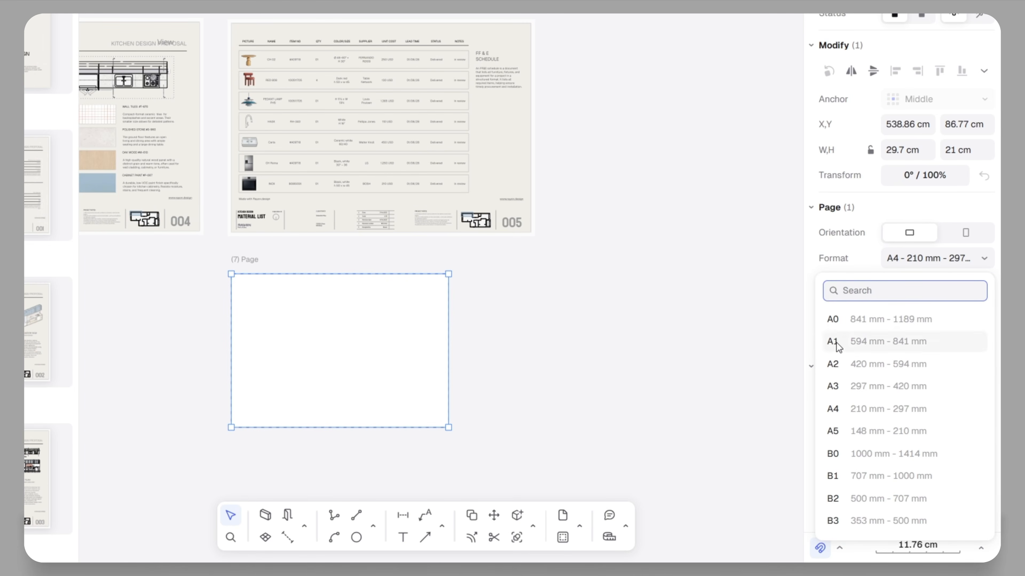
{"action": "left_click", "coordinate": [837, 386]}
{"action": "left_click", "coordinate": [570, 376]}
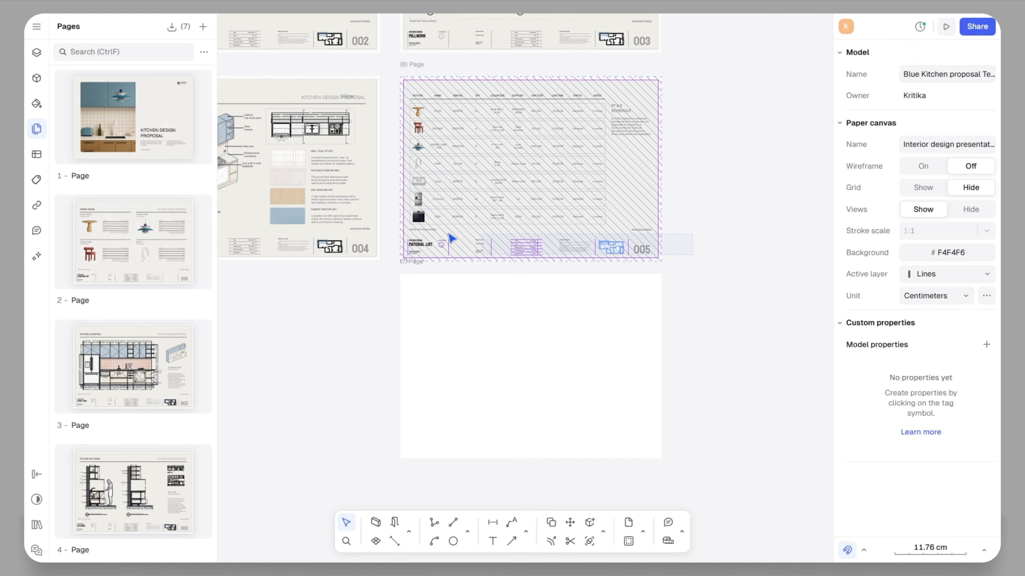
- Duplicate the background and title block of the material list page onto the new A3 page
{"action": "left_click", "coordinate": [490, 235]}
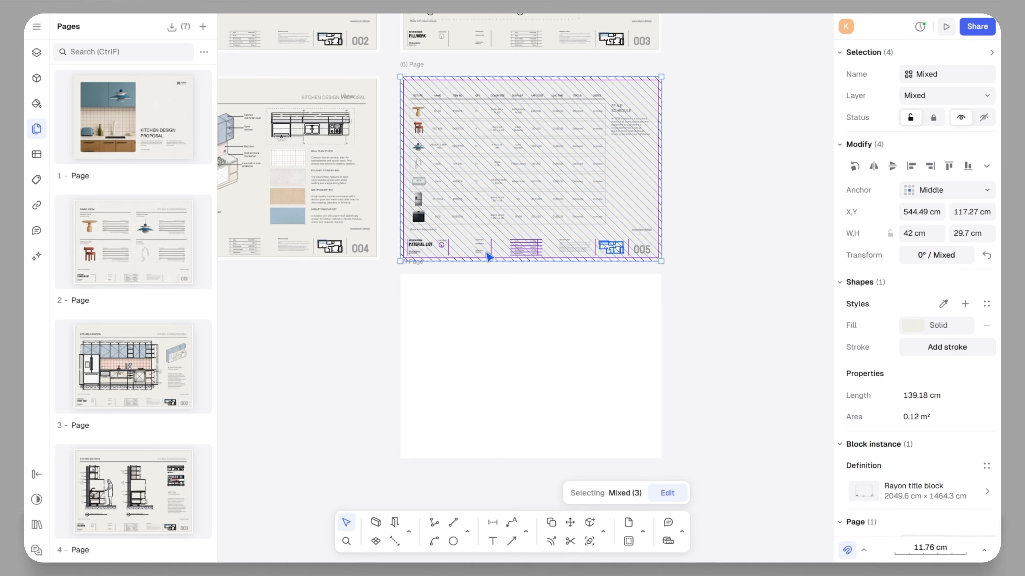
{"action": "left_click_drag", "start_coordinate": [496, 253], "coordinate": [505, 449], "text": "alt"}
{"action": "left_click", "coordinate": [730, 411]}
- Set the page number in the new page's title block to 006
{"action": "middle_click_drag", "start_coordinate": [727, 391], "coordinate": [710, 340]}
{"action": "scroll", "coordinate": [630, 403], "scroll_direction": "up", "scroll_amount": 10}
{"action": "left_click", "coordinate": [648, 360]}
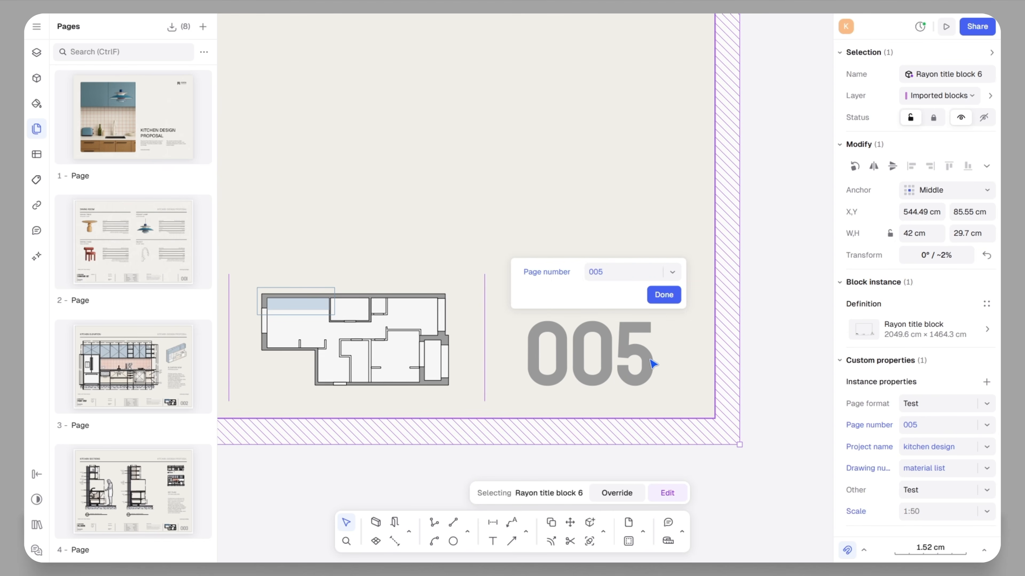
{"action": "left_click", "coordinate": [626, 274]}
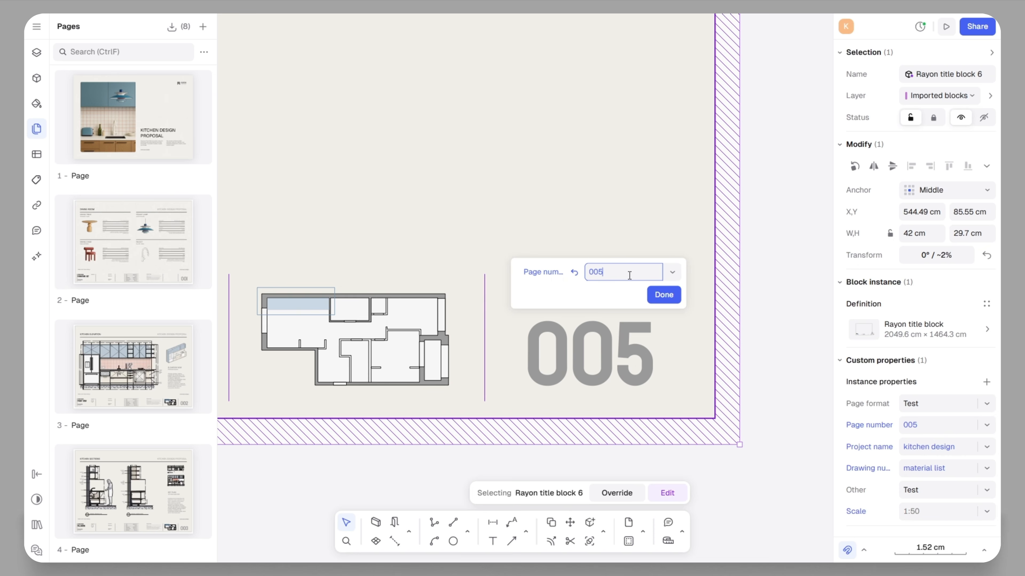
{"action": "left_click", "coordinate": [664, 295]}
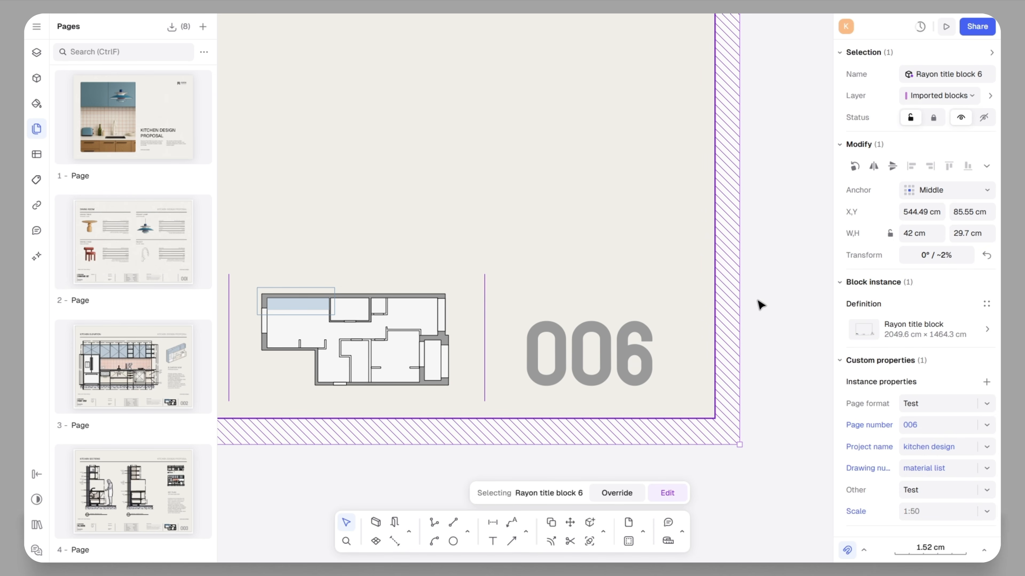
{"action": "left_click", "coordinate": [698, 337]}
- Insert a view of the Drawings canvas on page 006, about 22.7 cm wide and 17.6 cm high
{"action": "scroll", "coordinate": [695, 338], "scroll_direction": "down", "scroll_amount": 10}
{"action": "scroll", "coordinate": [668, 341], "scroll_direction": "up", "scroll_amount": 2}
{"action": "middle_click_drag", "start_coordinate": [636, 336], "coordinate": [660, 393]}
{"action": "scroll", "coordinate": [660, 393], "scroll_direction": "down", "scroll_amount": 2}
{"action": "left_click", "coordinate": [644, 535]}
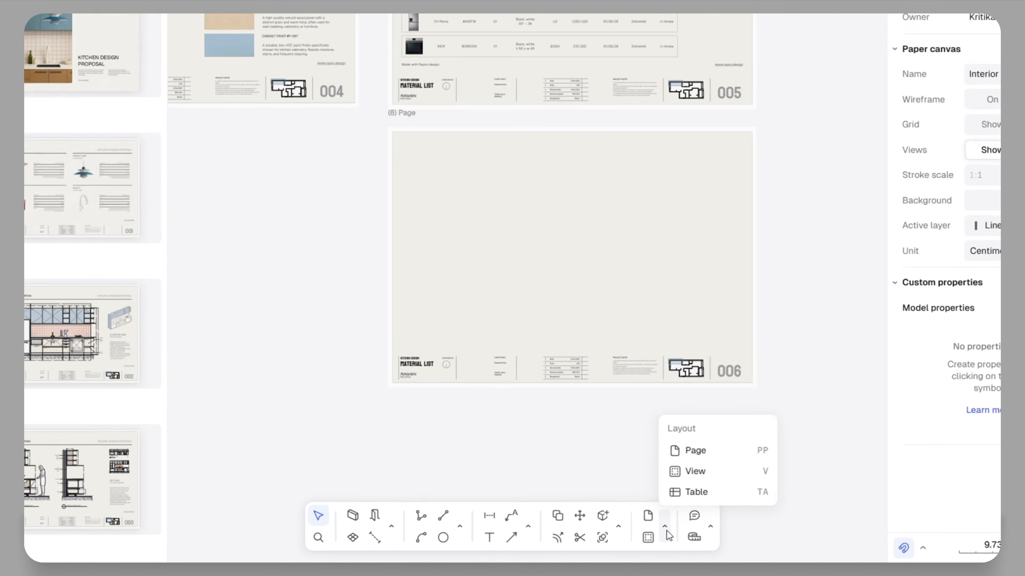
{"action": "left_click", "coordinate": [694, 471]}
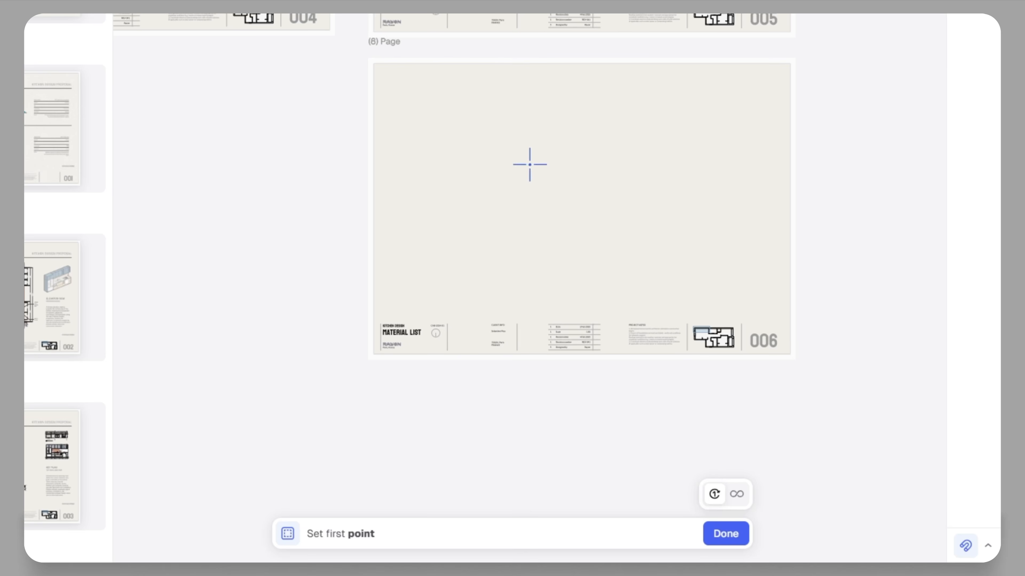
{"action": "left_click", "coordinate": [417, 105]}
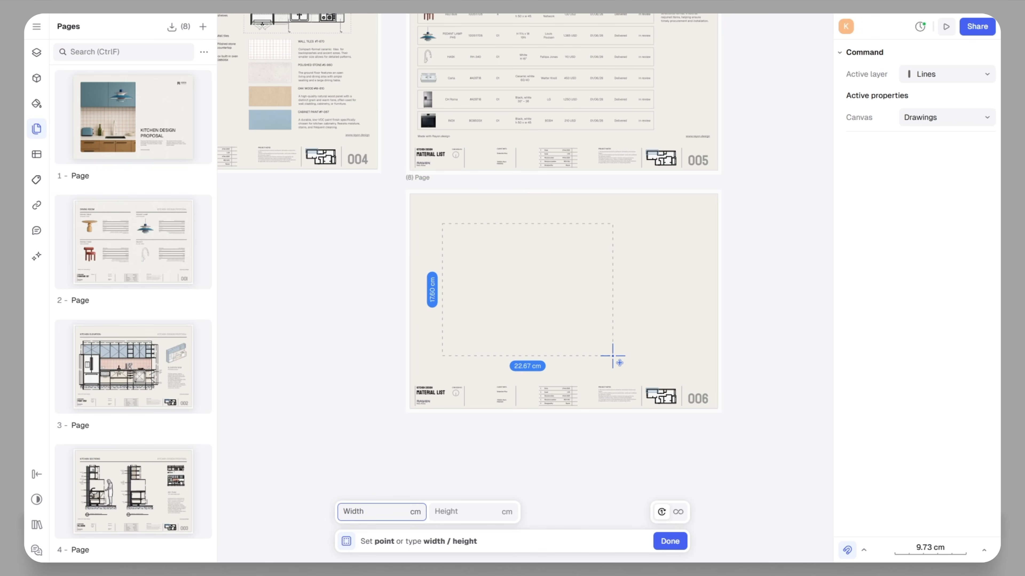
{"action": "left_click", "coordinate": [647, 283]}
- Reposition the content of the new view to frame the axonometric kitchen drawing
{"action": "left_click", "coordinate": [658, 493]}
{"action": "mouse_move", "coordinate": [501, 291]}
{"action": "middle_mouse_down"}
{"action": "mouse_move", "coordinate": [578, 289]}
{"action": "mouse_move", "coordinate": [567, 293]}
{"action": "mouse_move", "coordinate": [654, 206]}
{"action": "mouse_move", "coordinate": [615, 192]}
{"action": "middle_mouse_up"}
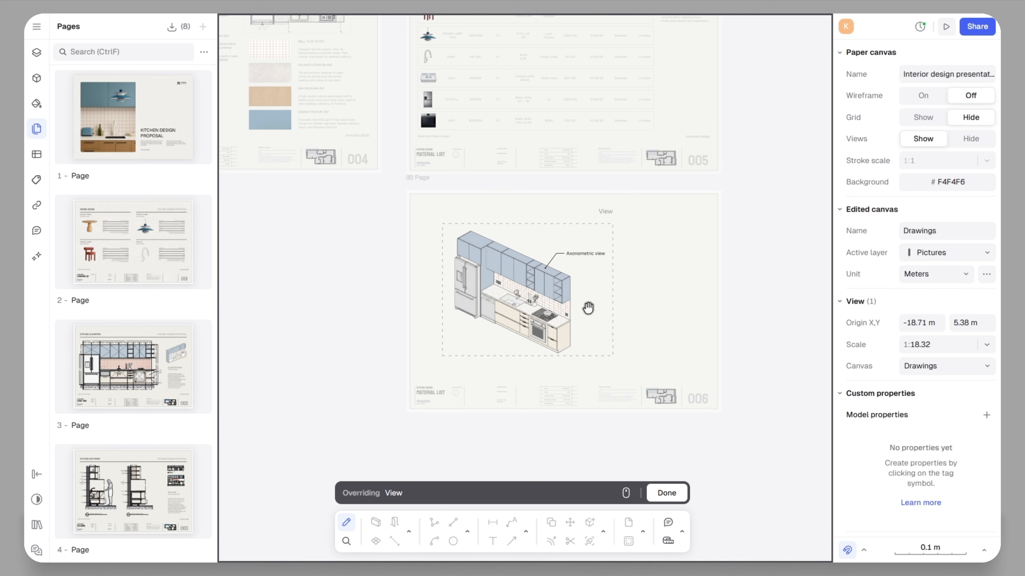
{"action": "left_click", "coordinate": [666, 493]}
- Reframe the view on page 006 to show the kitchen elevation, centred at a scale of 1:25
{"action": "left_click", "coordinate": [648, 495]}
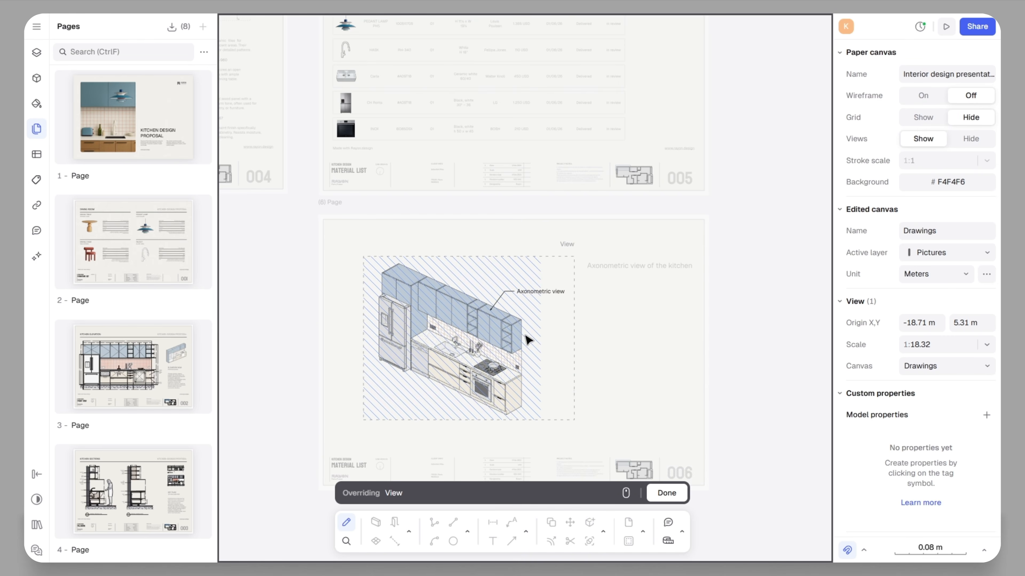
{"action": "middle_click_drag", "start_coordinate": [519, 334], "coordinate": [320, 345]}
{"action": "left_click", "coordinate": [987, 345]}
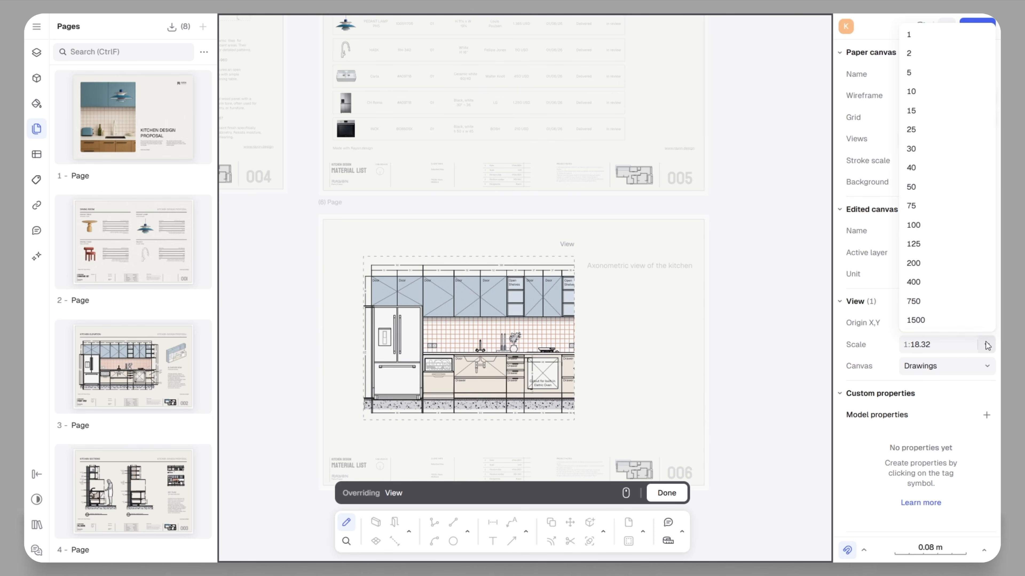
{"action": "left_click", "coordinate": [912, 130]}
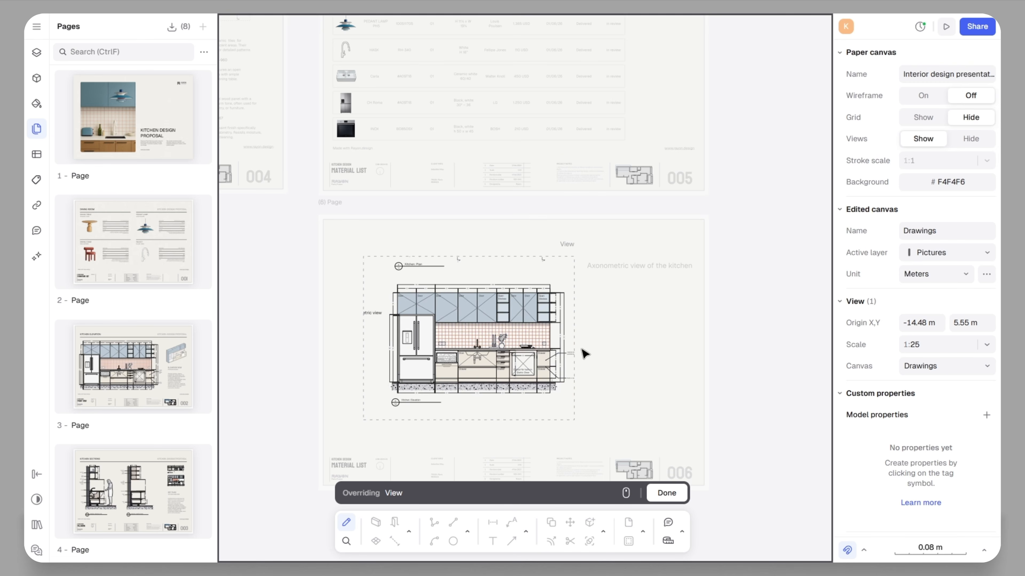
{"action": "middle_click_drag", "start_coordinate": [478, 334], "coordinate": [453, 331]}
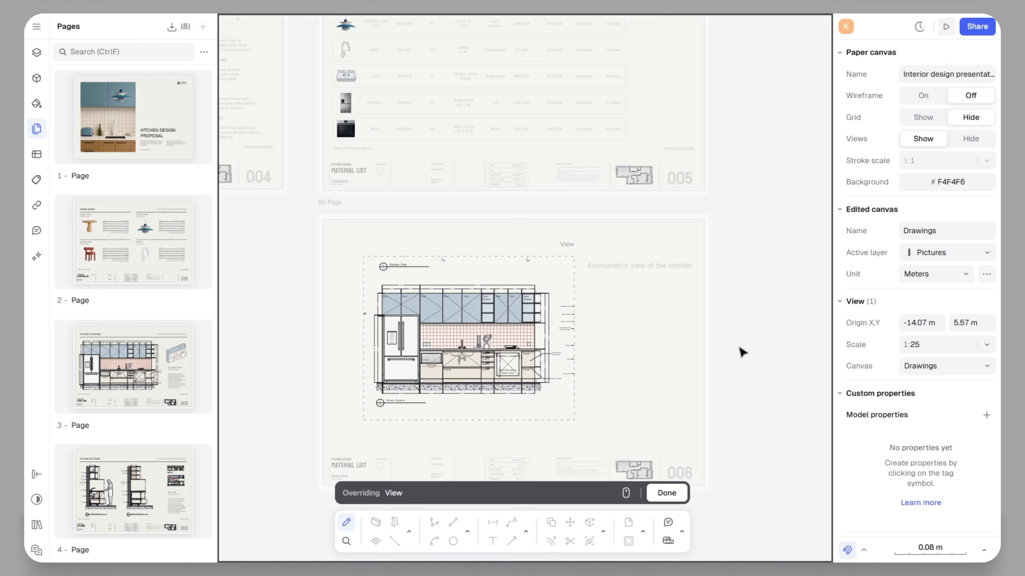
{"action": "left_click", "coordinate": [666, 492]}
- Crop the view's frame on page 006 closer around the kitchen elevation
{"action": "left_click_drag", "start_coordinate": [515, 263], "coordinate": [515, 277]}
{"action": "left_click_drag", "start_coordinate": [363, 344], "coordinate": [375, 317]}
{"action": "scroll", "coordinate": [362, 345], "scroll_direction": "up", "scroll_amount": 5}
{"action": "scroll", "coordinate": [498, 231], "scroll_direction": "down", "scroll_amount": 5}
{"action": "scroll", "coordinate": [498, 231], "scroll_direction": "right", "scroll_amount": 3}
{"action": "middle_click_drag", "start_coordinate": [695, 344], "coordinate": [514, 347]}
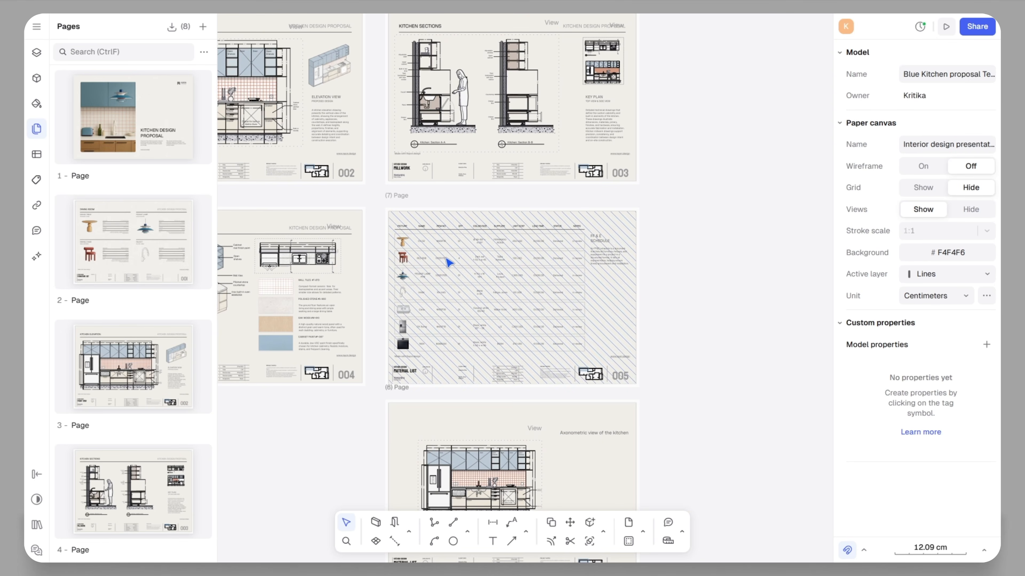
{"action": "scroll", "coordinate": [449, 262], "scroll_direction": "up", "scroll_amount": 5}
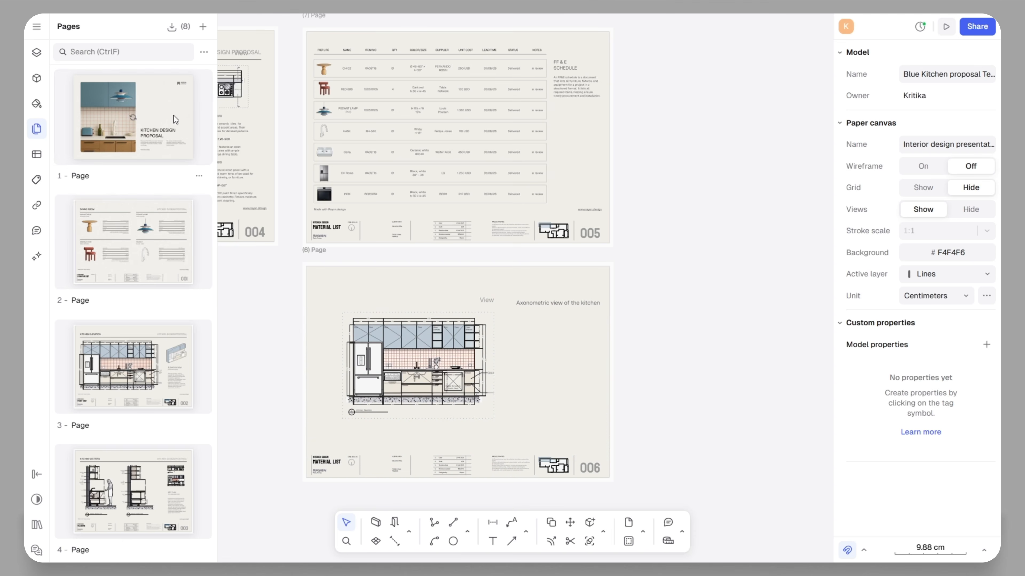
- Import the refrigerator screenshot image and place it on the presentation canvas
{"action": "left_click", "coordinate": [37, 27]}
{"action": "mouse_move", "coordinate": [68, 107]}
{"action": "left_click", "coordinate": [191, 107]}
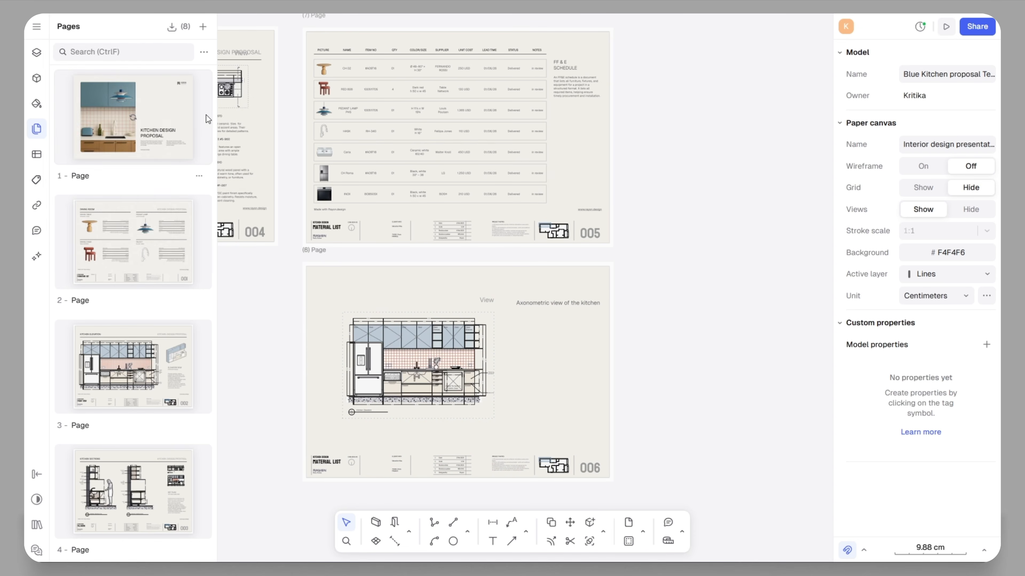
{"action": "left_click", "coordinate": [405, 295]}
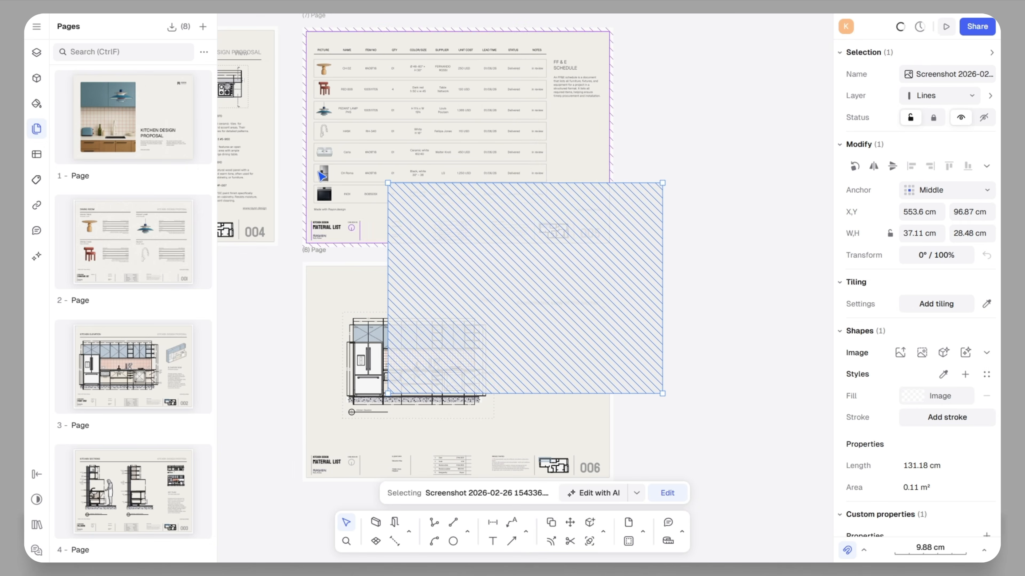
- Remove the background of the refrigerator image with AI and accept the edit
{"action": "left_click", "coordinate": [637, 496]}
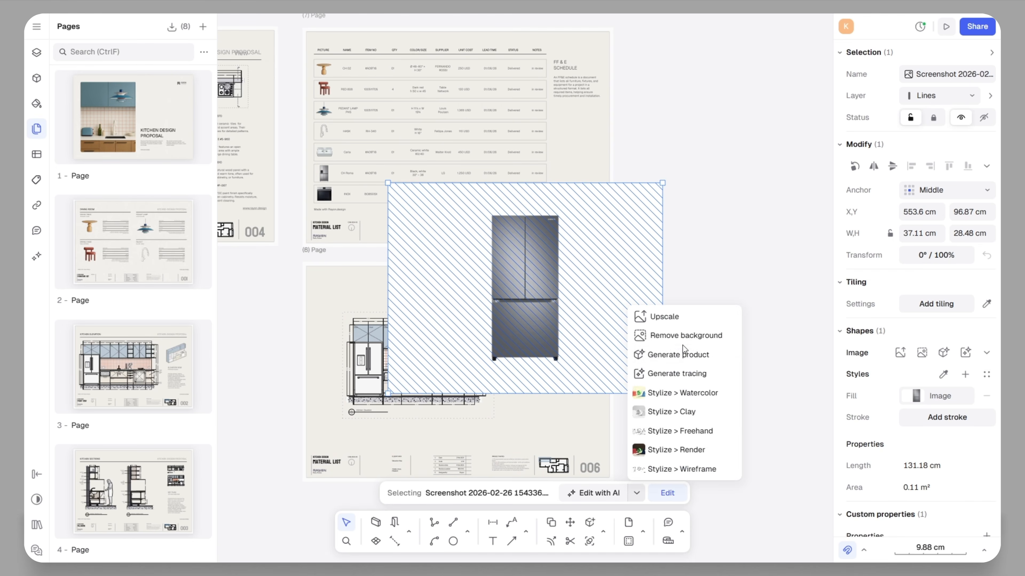
{"action": "left_click", "coordinate": [737, 334]}
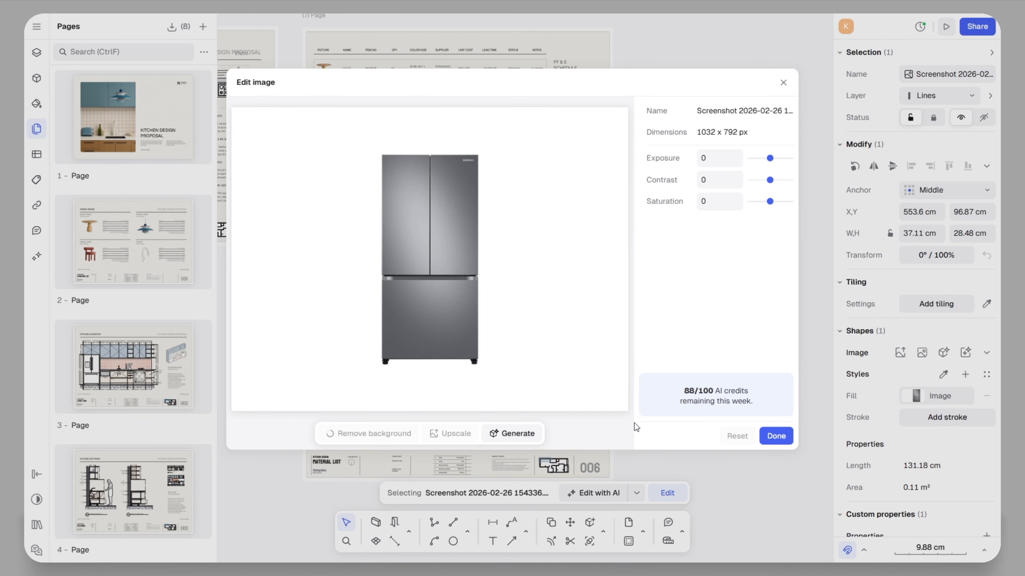
{"action": "left_click", "coordinate": [778, 436]}
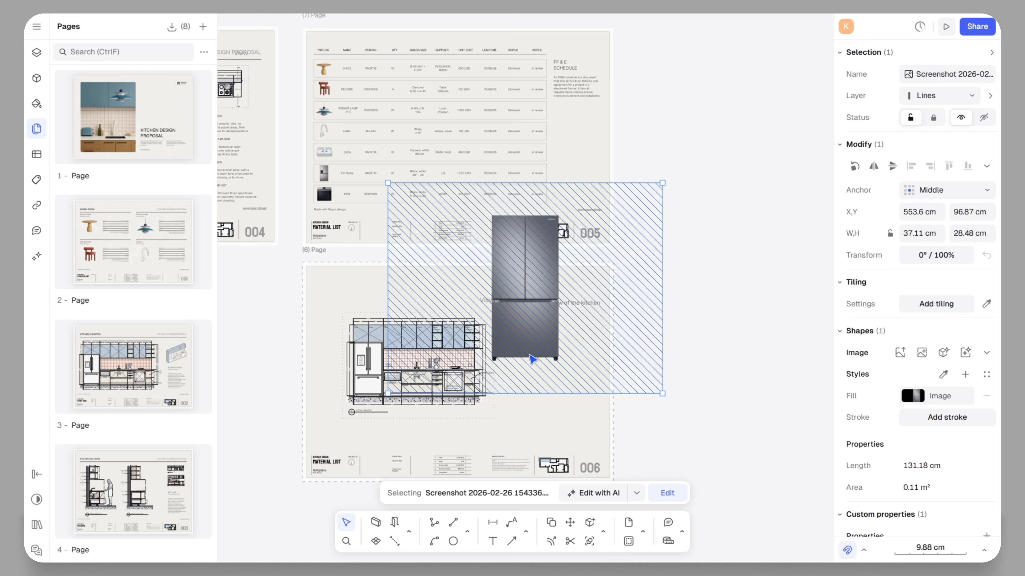
- Scale the refrigerator image down to about 4.15 × 3.19 cm and place it in the CH Roma row of the material list
{"action": "left_click_drag", "start_coordinate": [660, 405], "coordinate": [432, 214]}
{"action": "middle_click_drag", "start_coordinate": [449, 211], "coordinate": [829, 338]}
{"action": "scroll", "coordinate": [605, 274], "scroll_direction": "up", "scroll_amount": 7}
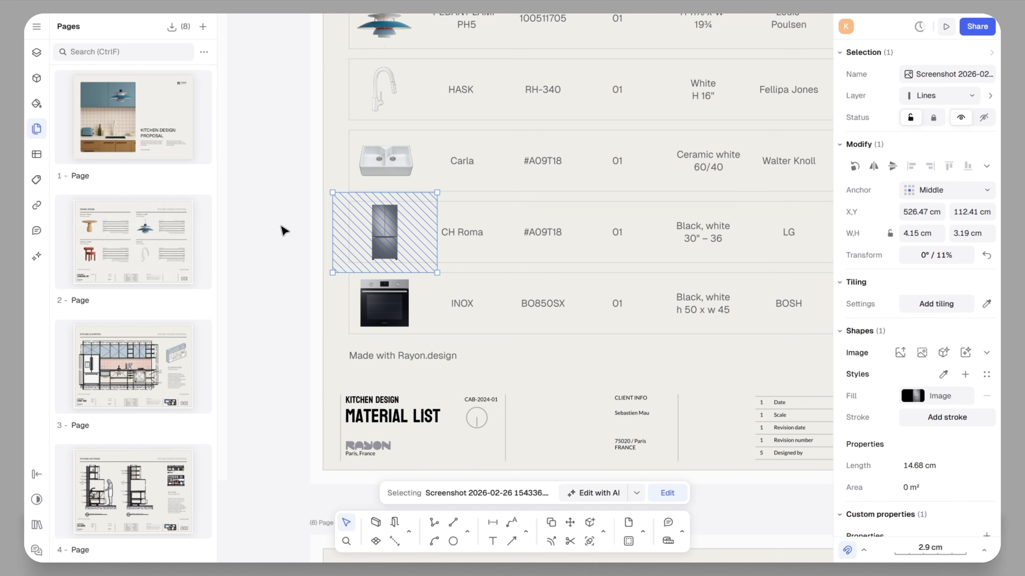
{"action": "left_click", "coordinate": [279, 227]}
- Open Table 1 and check the sorting and filter options of its Name column
{"action": "scroll", "coordinate": [511, 408], "scroll_direction": "down", "scroll_amount": 3}
{"action": "scroll", "coordinate": [511, 409], "scroll_direction": "down", "scroll_amount": 4}
{"action": "middle_click_drag", "start_coordinate": [526, 311], "coordinate": [459, 179]}
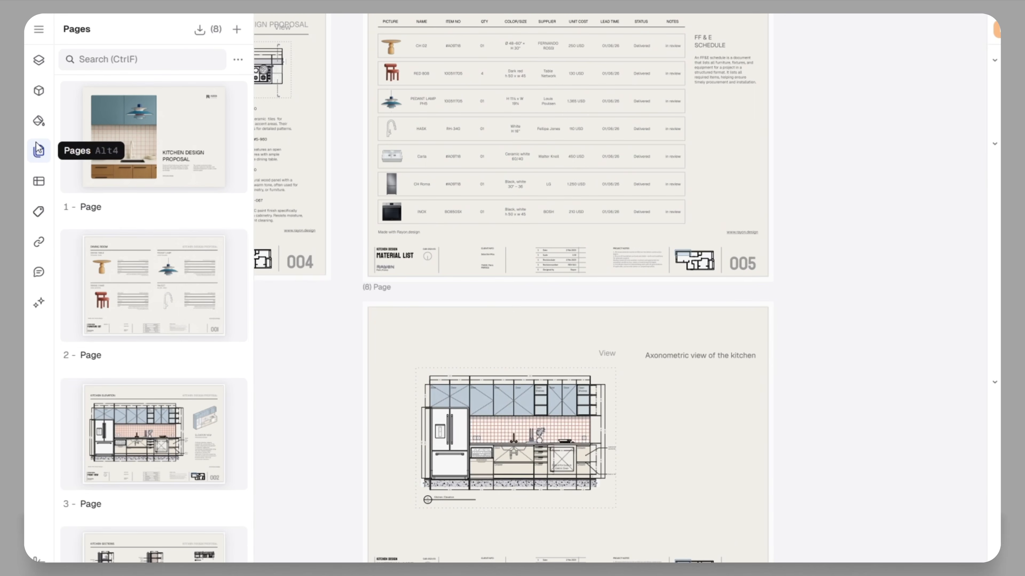
{"action": "left_click", "coordinate": [39, 181]}
{"action": "left_click", "coordinate": [138, 366]}
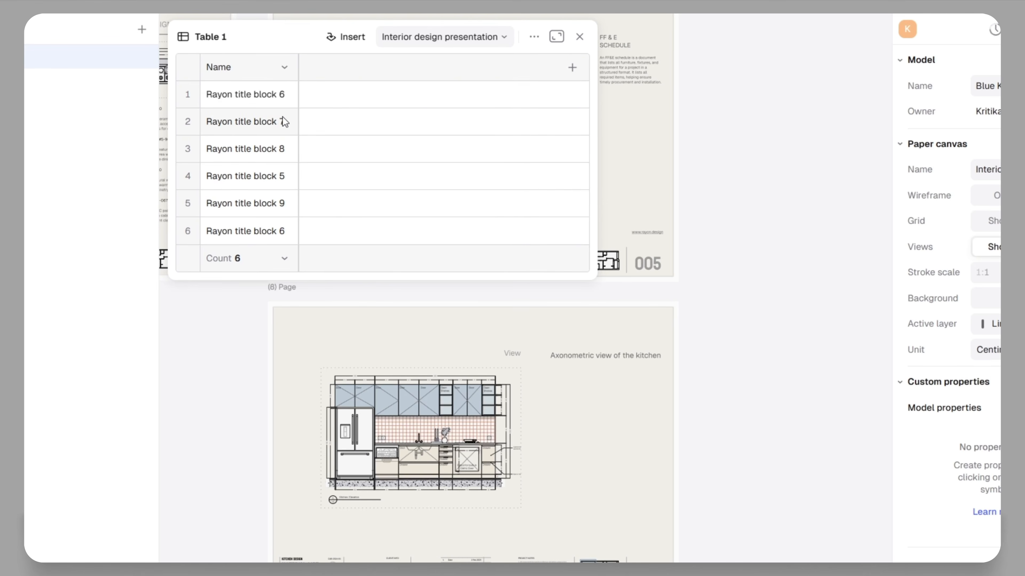
{"action": "left_click", "coordinate": [379, 67]}
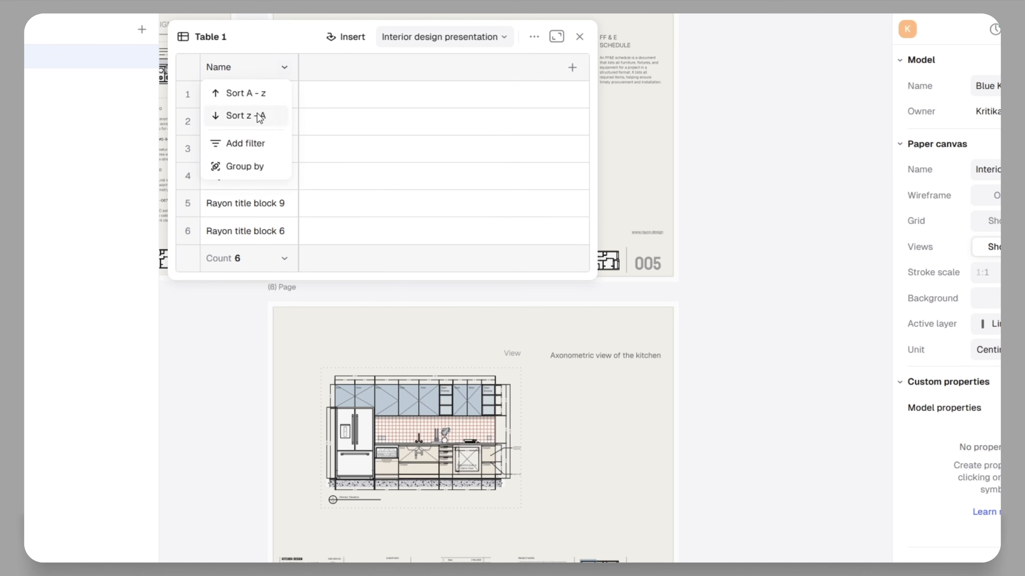
{"action": "left_click", "coordinate": [344, 68]}
- Add Area and Length columns to Table 1
{"action": "left_click", "coordinate": [572, 68]}
{"action": "left_click", "coordinate": [588, 120]}
{"action": "left_click", "coordinate": [572, 67]}
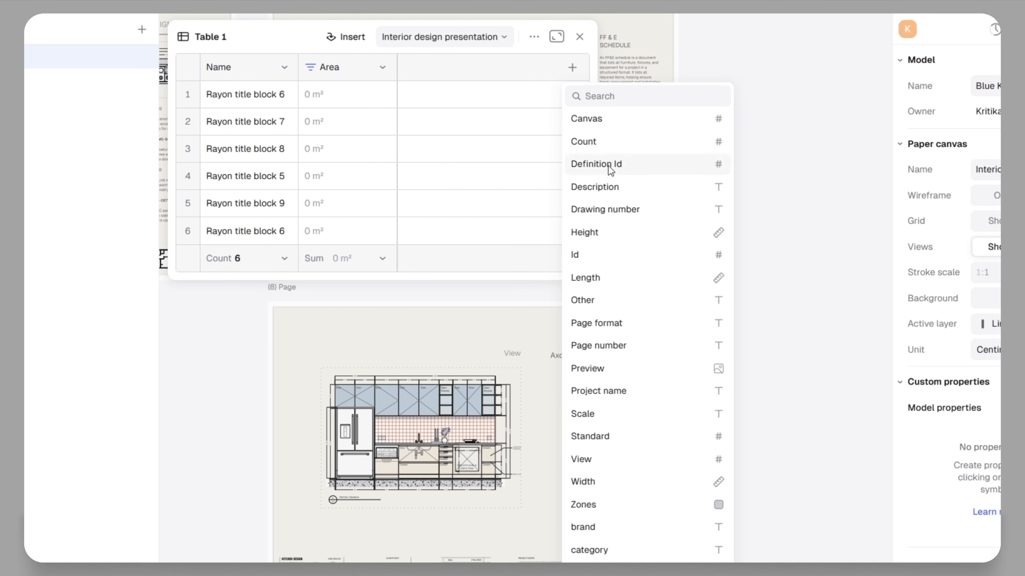
{"action": "left_click", "coordinate": [590, 278]}
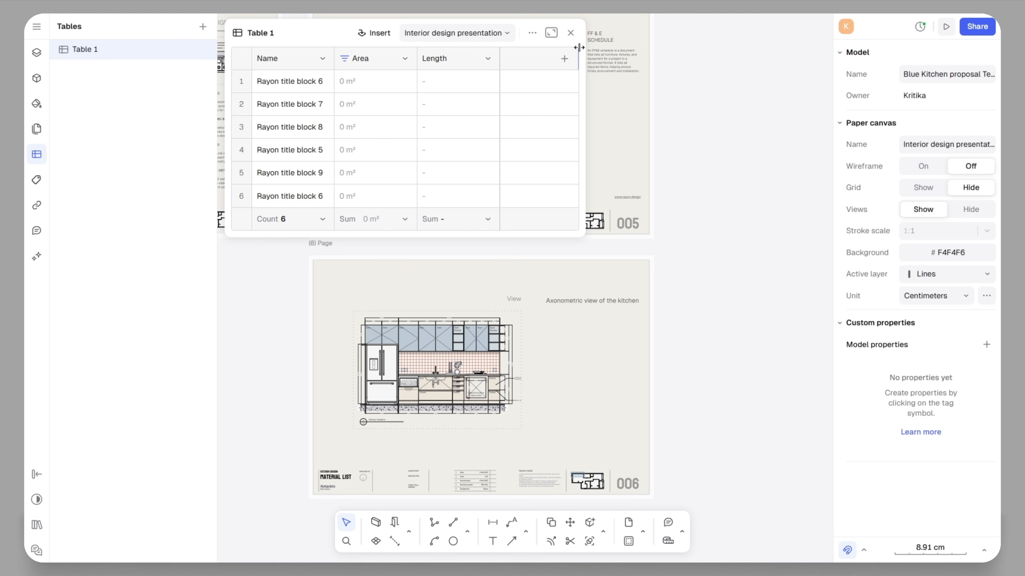
- Add category and Other columns to Table 1 and check the Name column's summary options
{"action": "left_click", "coordinate": [564, 58]}
{"action": "left_click", "coordinate": [586, 446]}
{"action": "left_click", "coordinate": [597, 60]}
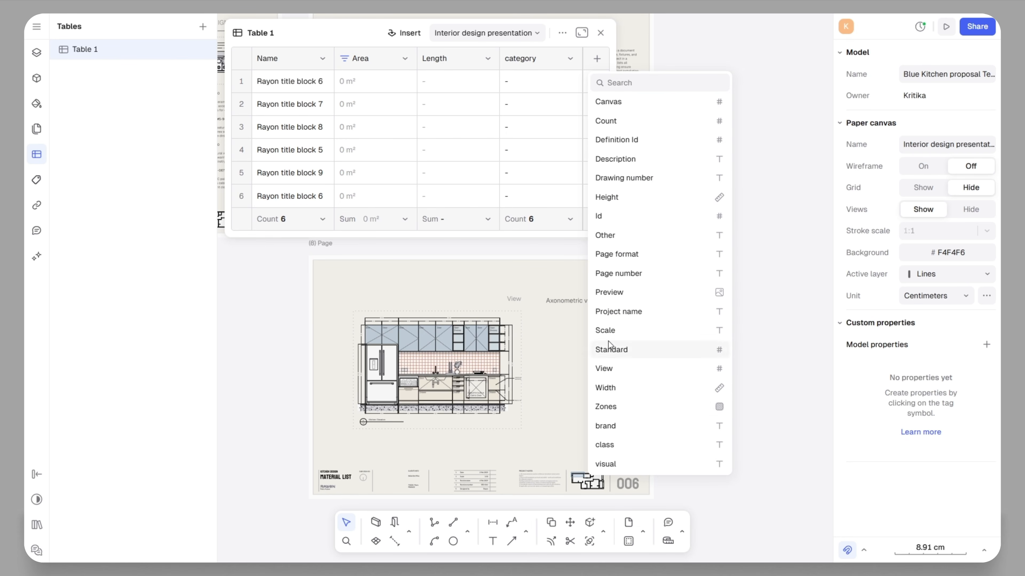
{"action": "left_click", "coordinate": [610, 237]}
{"action": "left_click", "coordinate": [323, 218]}
{"action": "left_click", "coordinate": [325, 222]}
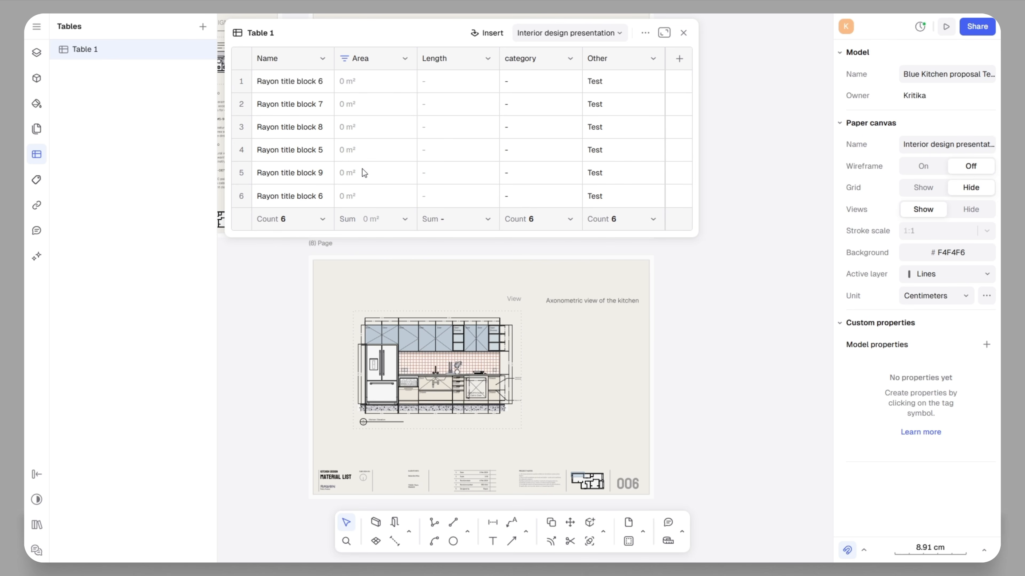
- Check Table 1's canvas source choices and its export, category and grouping options
{"action": "left_click", "coordinate": [613, 35]}
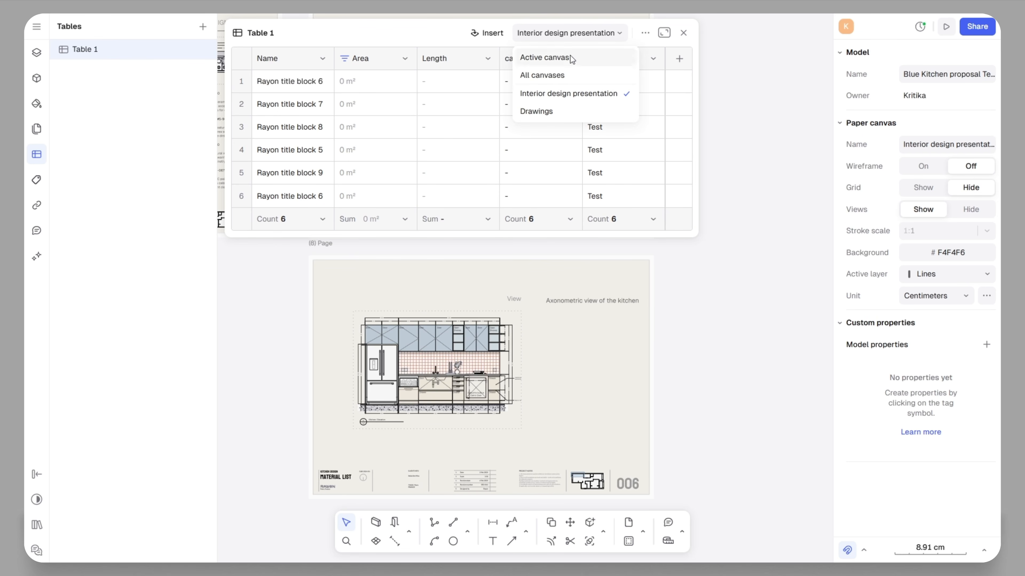
{"action": "left_click", "coordinate": [645, 33]}
{"action": "mouse_move", "coordinate": [661, 66]}
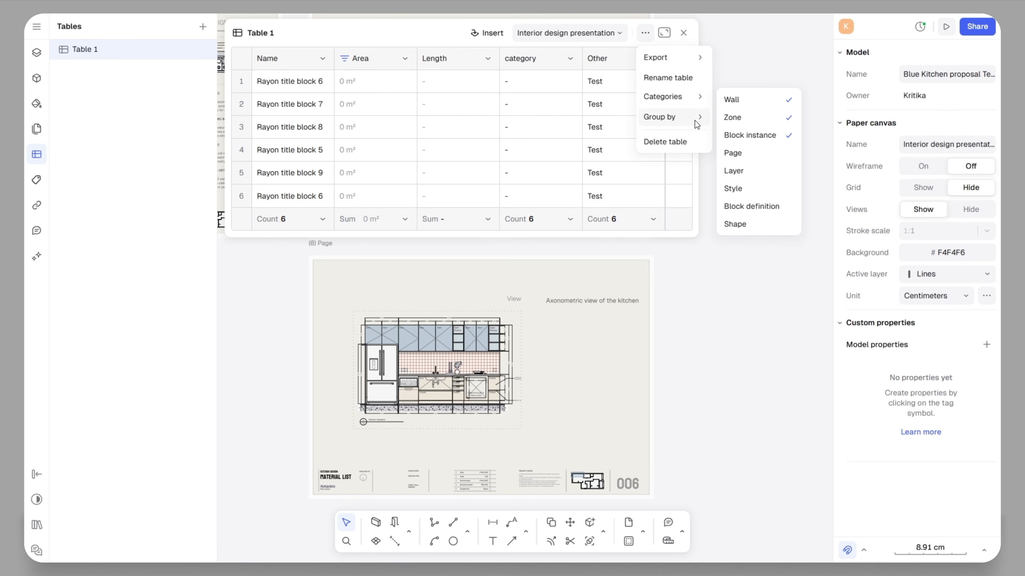
- Insert Table 1 onto the paper canvas, beside the kitchen elevation view on the page numbered 006
{"action": "left_click", "coordinate": [487, 33]}
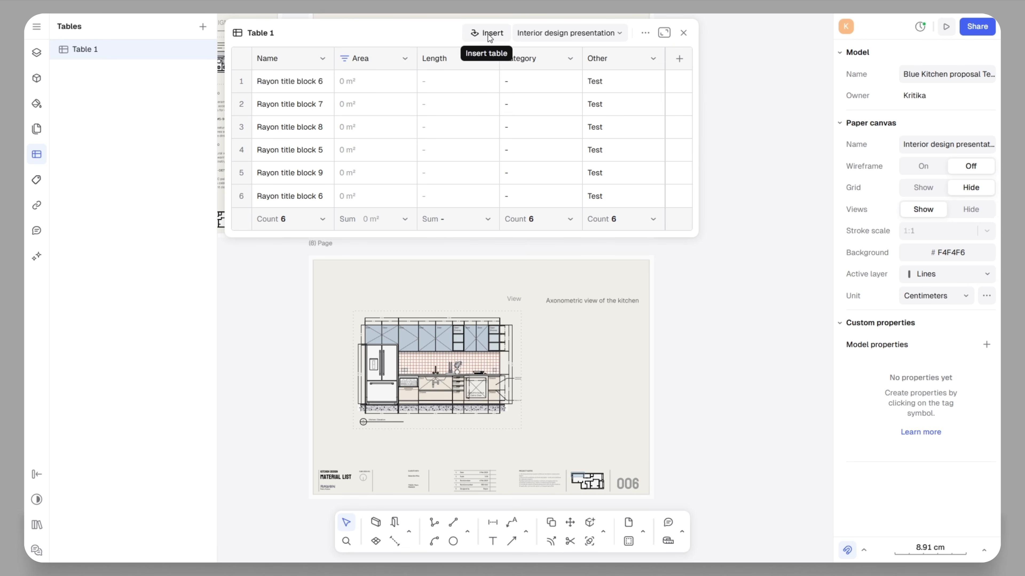
{"action": "left_click", "coordinate": [486, 33]}
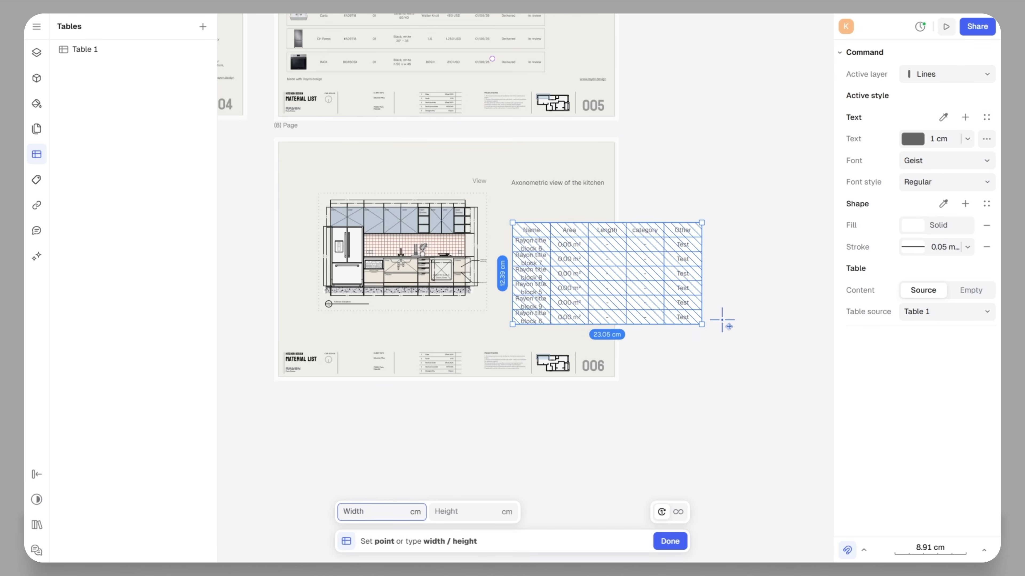
{"action": "left_click", "coordinate": [722, 321]}
- Replace the name in the first data row of the inserted table with "Sofa"
{"action": "double_click", "coordinate": [452, 196]}
{"action": "key", "text": "BackSpace"}
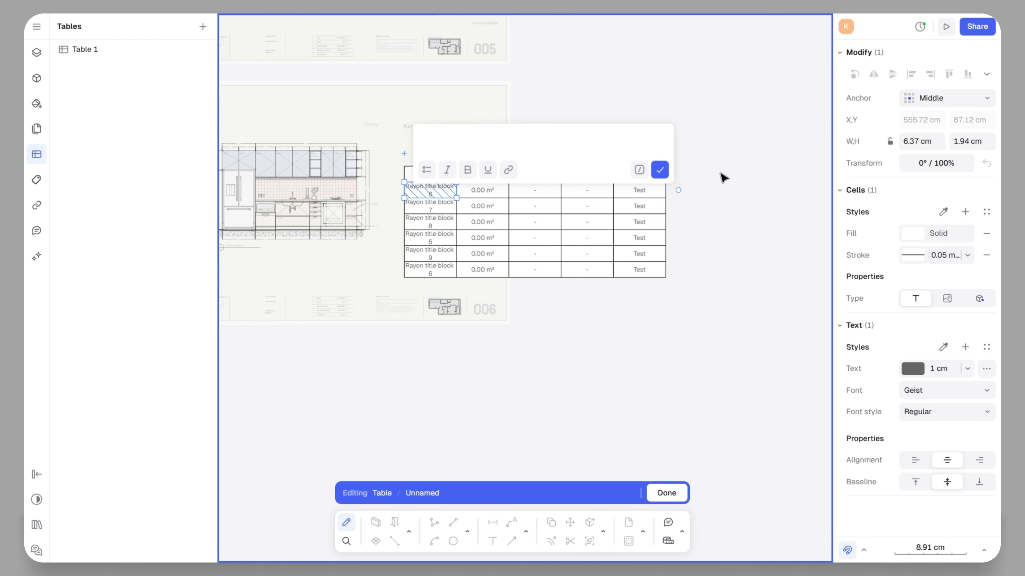
{"action": "left_click", "coordinate": [660, 170]}
{"action": "double_click", "coordinate": [485, 197]}
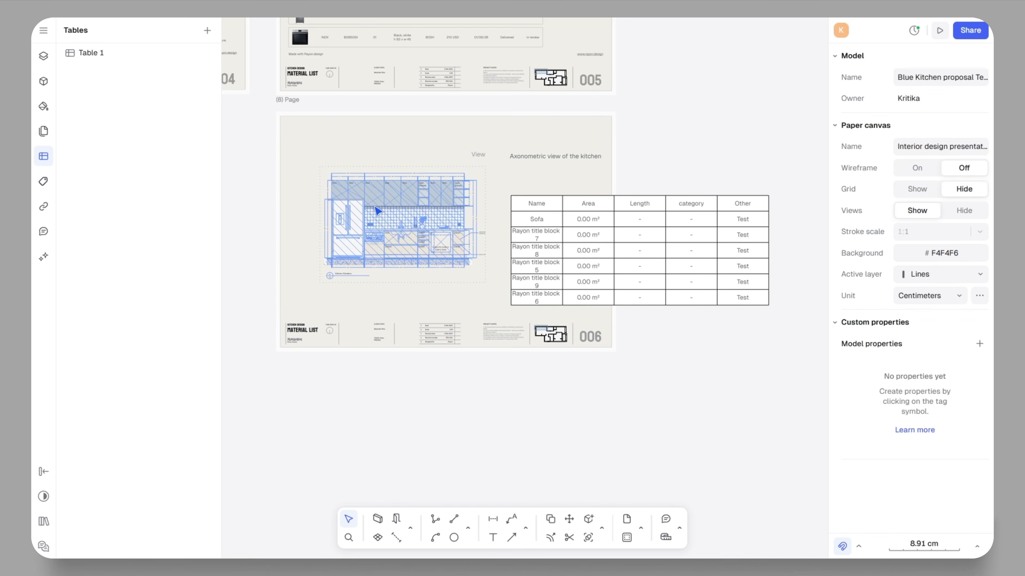
- Delete the kitchen elevation view from page 006 and move the inserted table into its place on the page
{"action": "left_click", "coordinate": [375, 208]}
{"action": "key", "text": "Delete"}
{"action": "left_click_drag", "start_coordinate": [672, 214], "coordinate": [479, 207]}
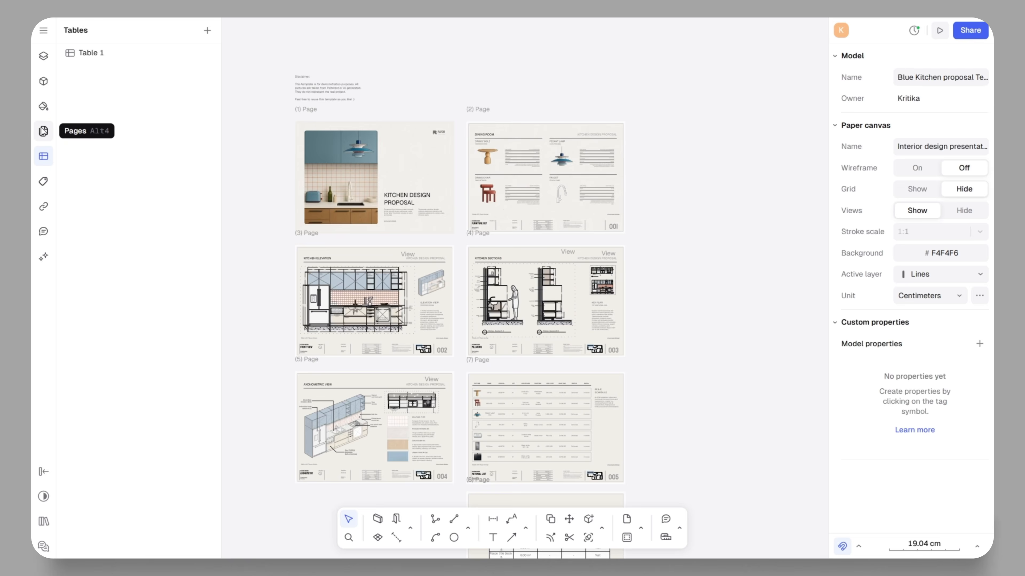
- Open the export settings for all pages and compare the PNG and PDF format options
{"action": "left_click", "coordinate": [42, 131]}
{"action": "left_click", "coordinate": [202, 33]}
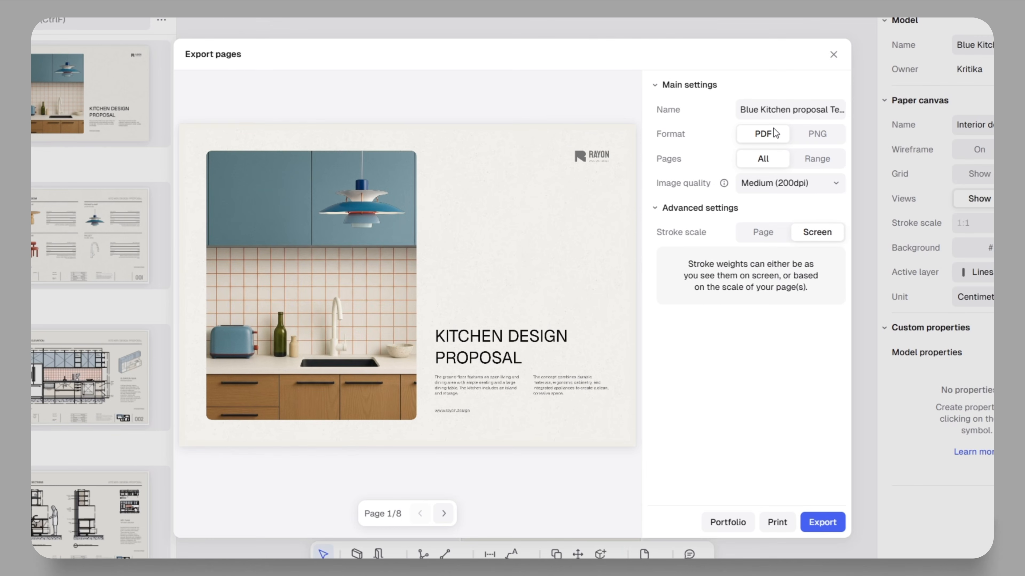
{"action": "left_click", "coordinate": [817, 137]}
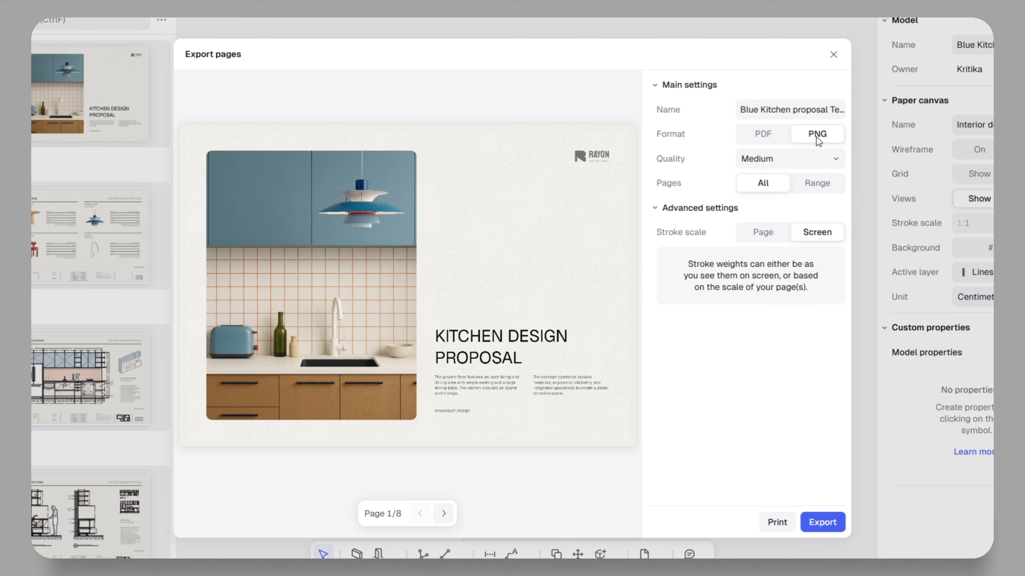
{"action": "left_click", "coordinate": [776, 138]}
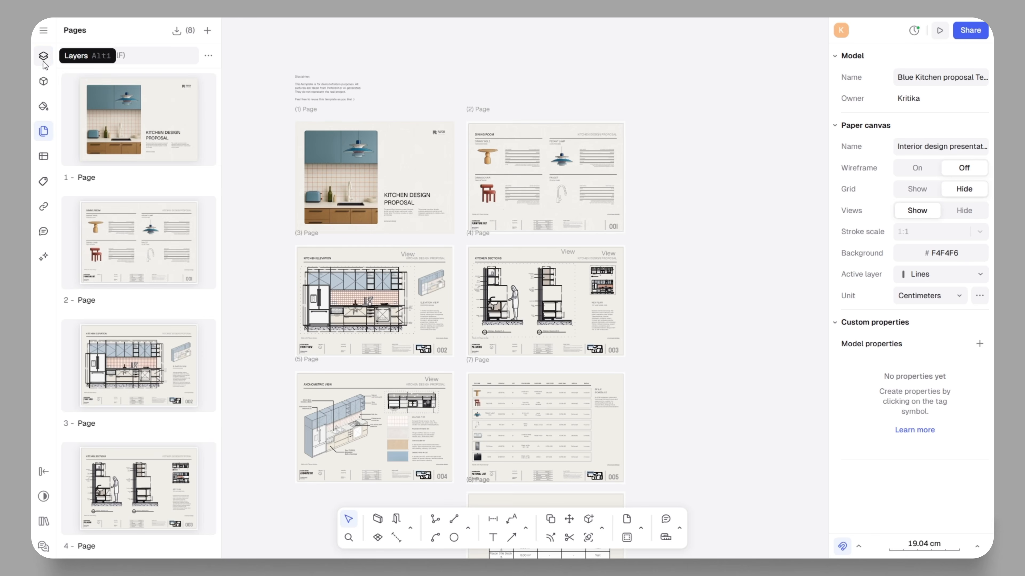
- Switch to the Drawings canvas and check the model's import and export options
{"action": "left_click", "coordinate": [44, 60]}
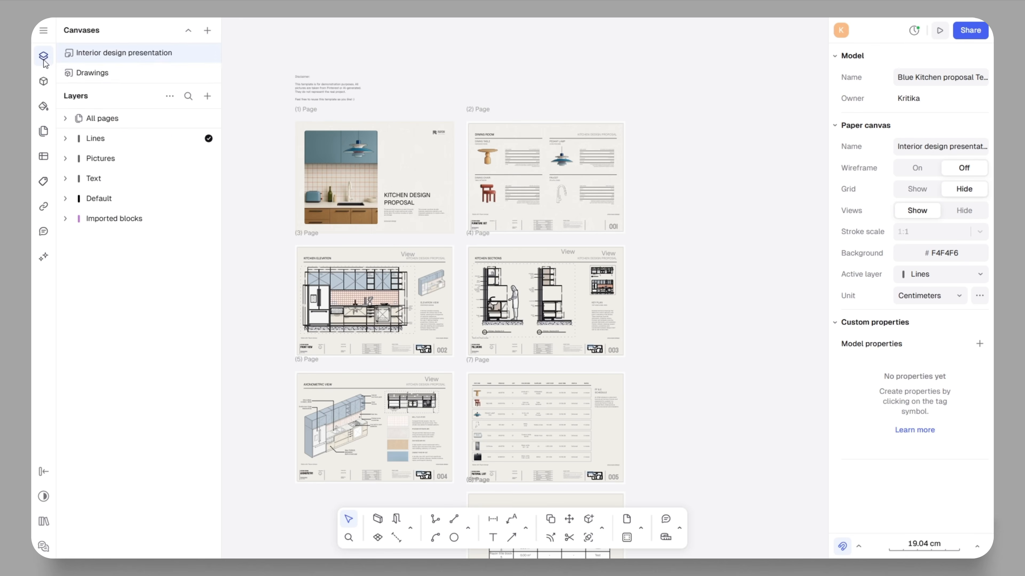
{"action": "left_click", "coordinate": [120, 80]}
{"action": "middle_click_drag", "start_coordinate": [577, 363], "coordinate": [567, 251]}
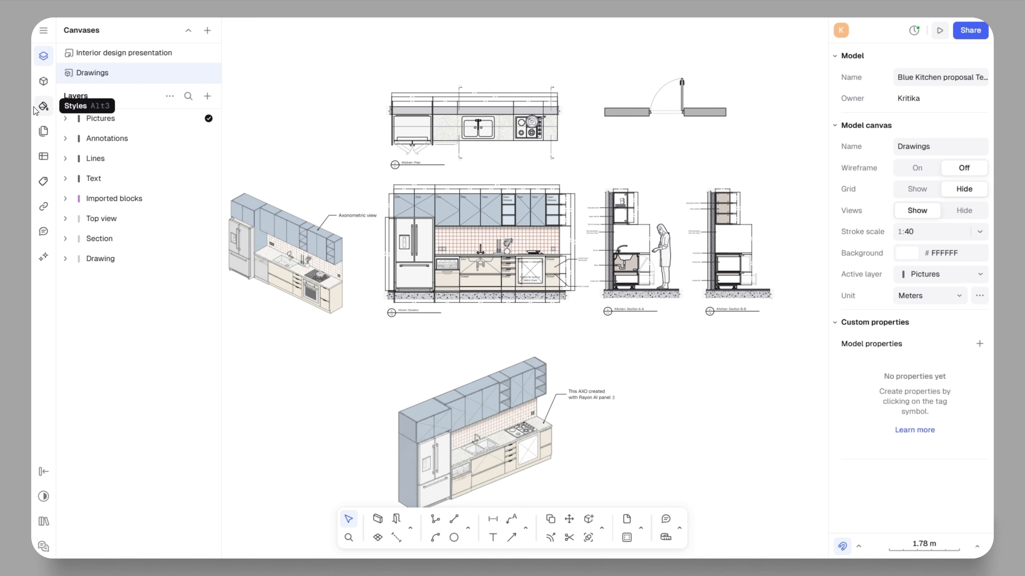
{"action": "left_click", "coordinate": [43, 30]}
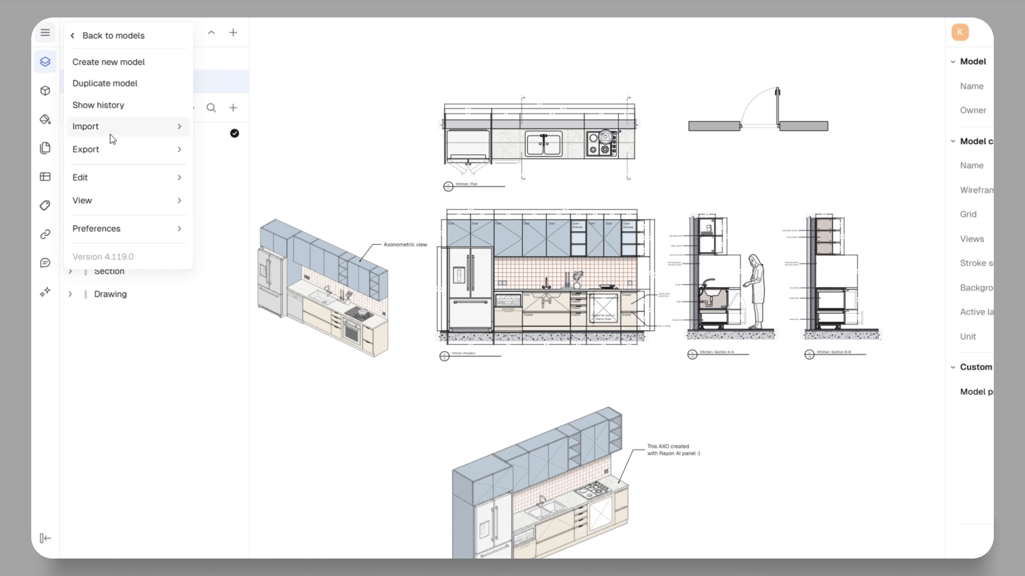
{"action": "mouse_move", "coordinate": [111, 156]}
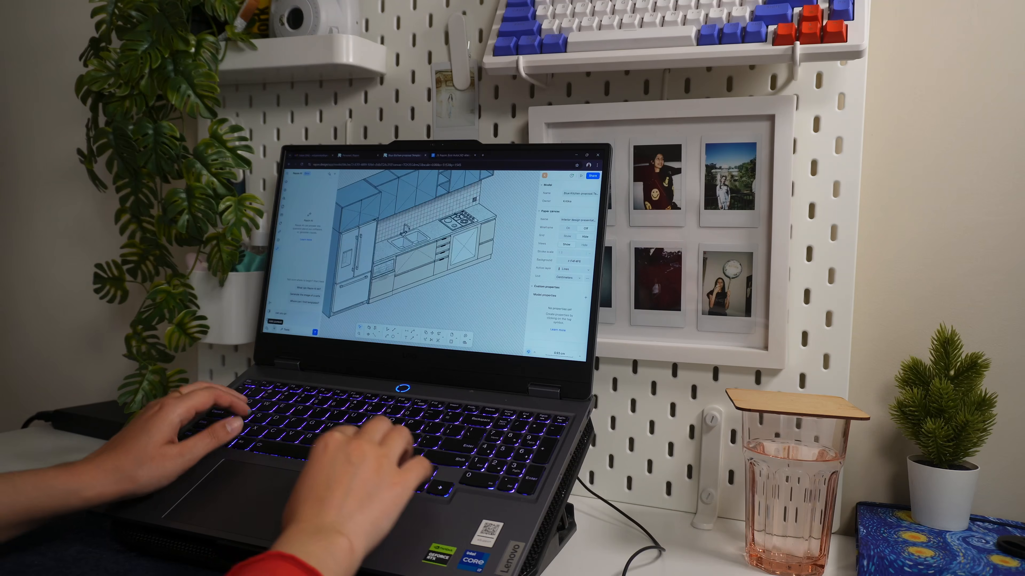
{"action": "type", "text": "nerat"}
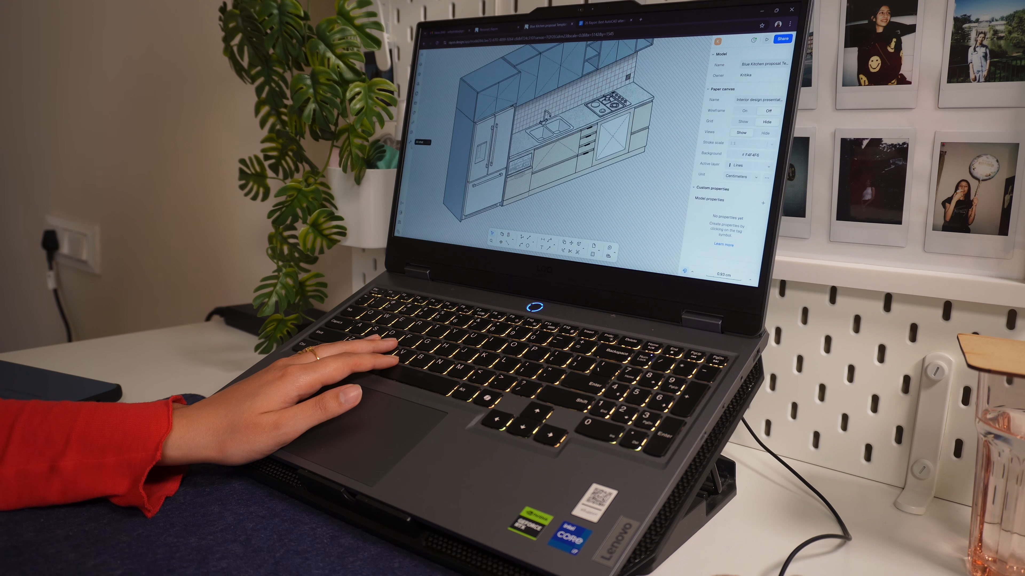
{"action": "left_click", "coordinate": [411, 142]}
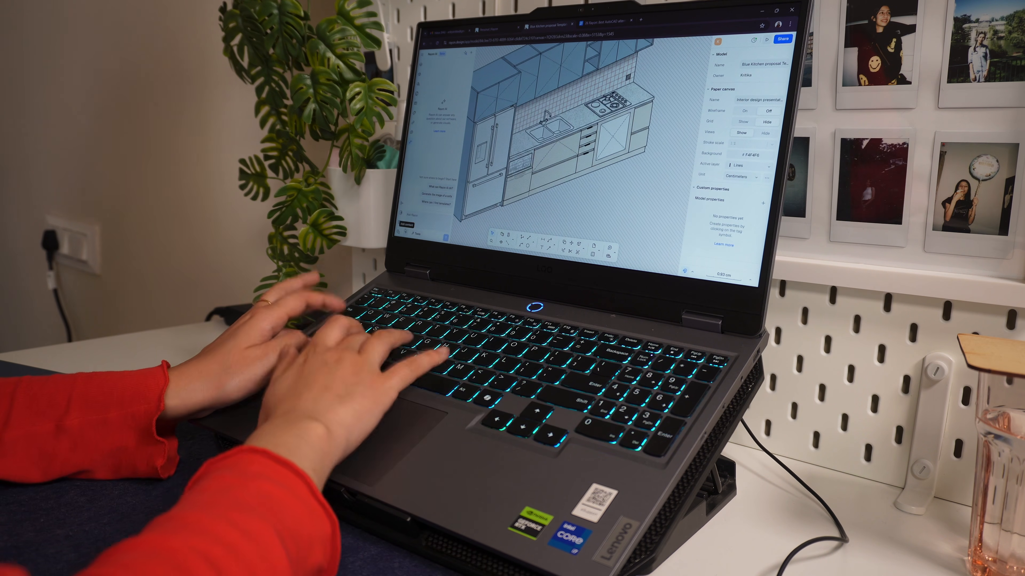
{"action": "type", "text": "can yo"}
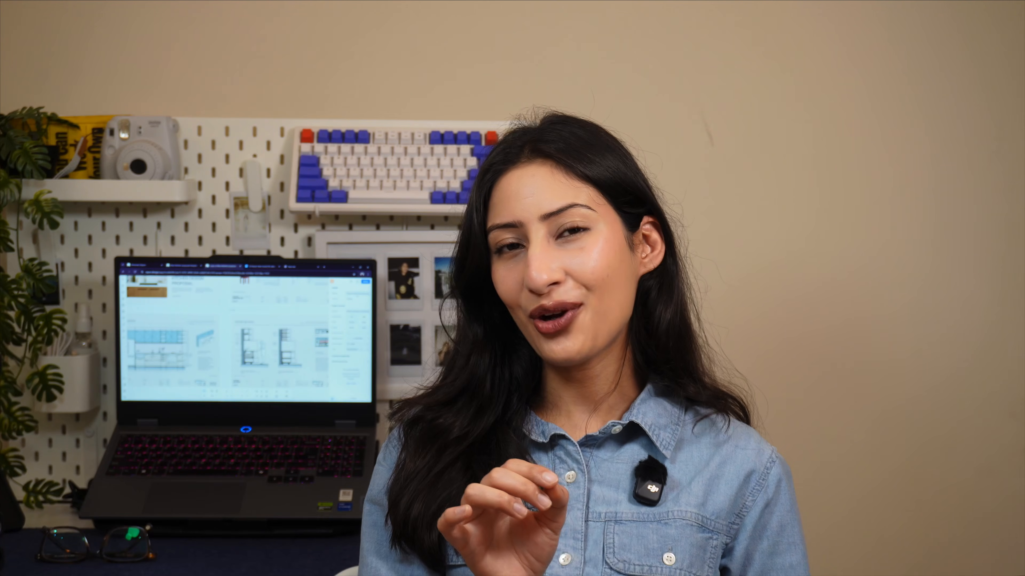